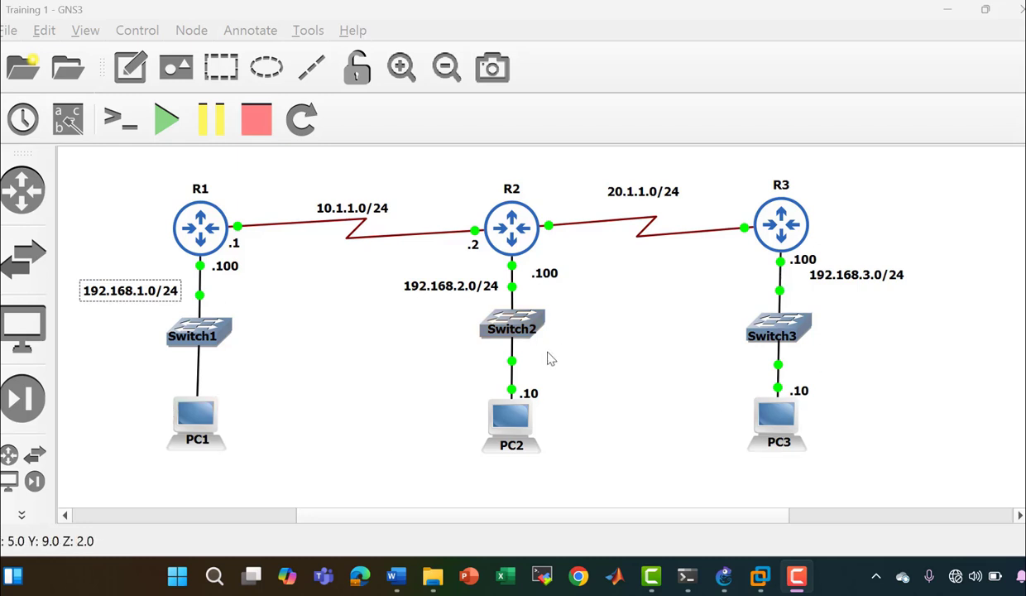
Duplicate PC2's .10 address label and place the copy above PC1
click(421, 368)
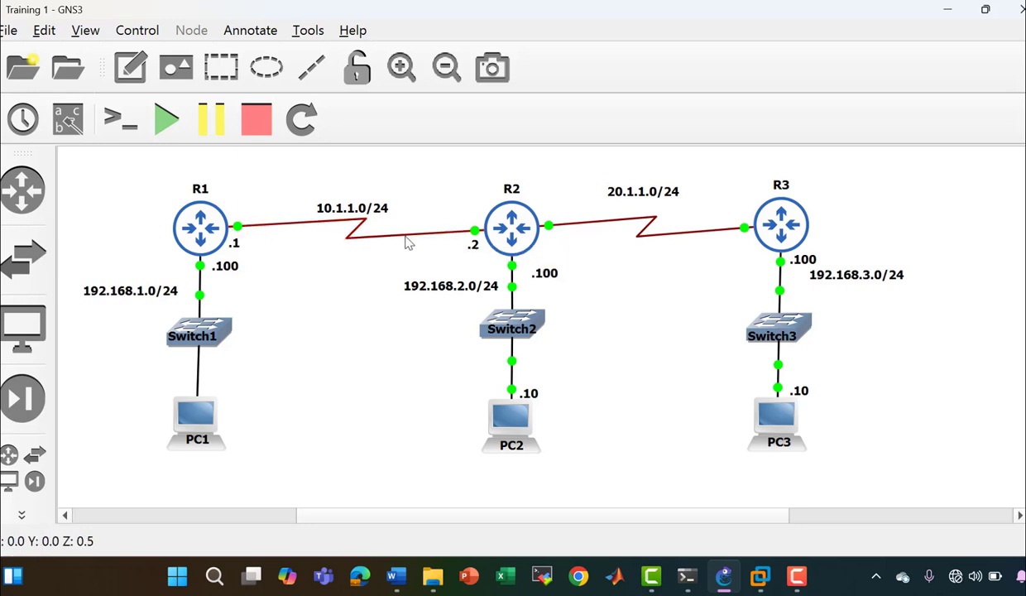
mouse_move(396, 242)
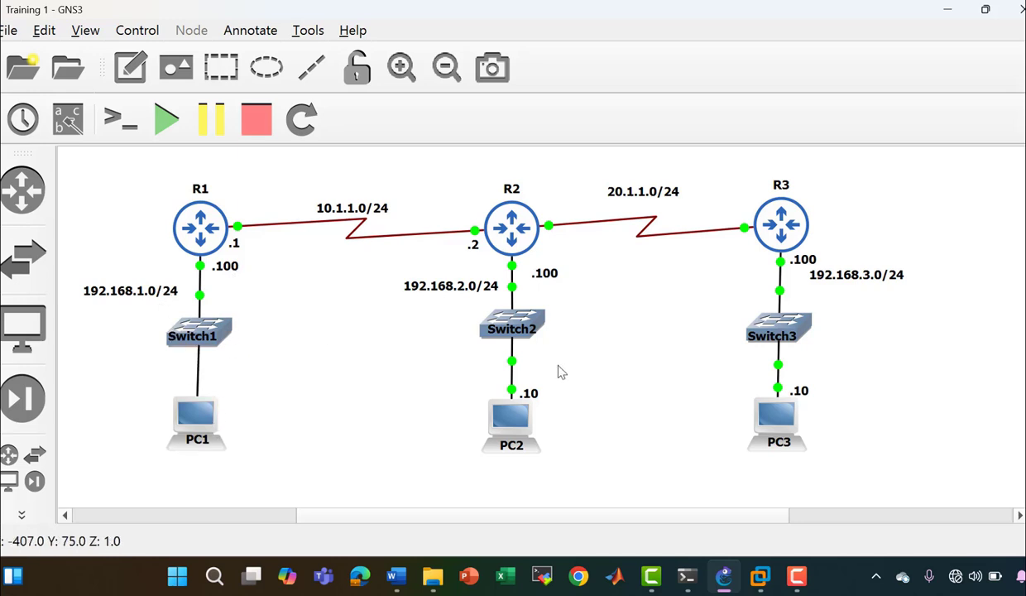
click(529, 393)
right_click(529, 393)
click(562, 411)
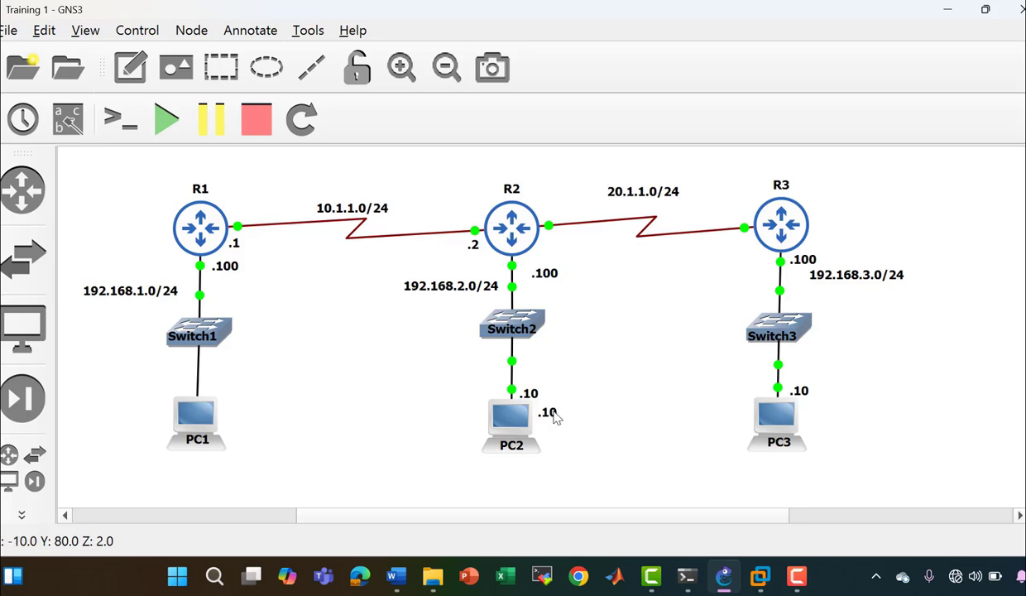
drag(554, 414, 221, 395)
click(285, 447)
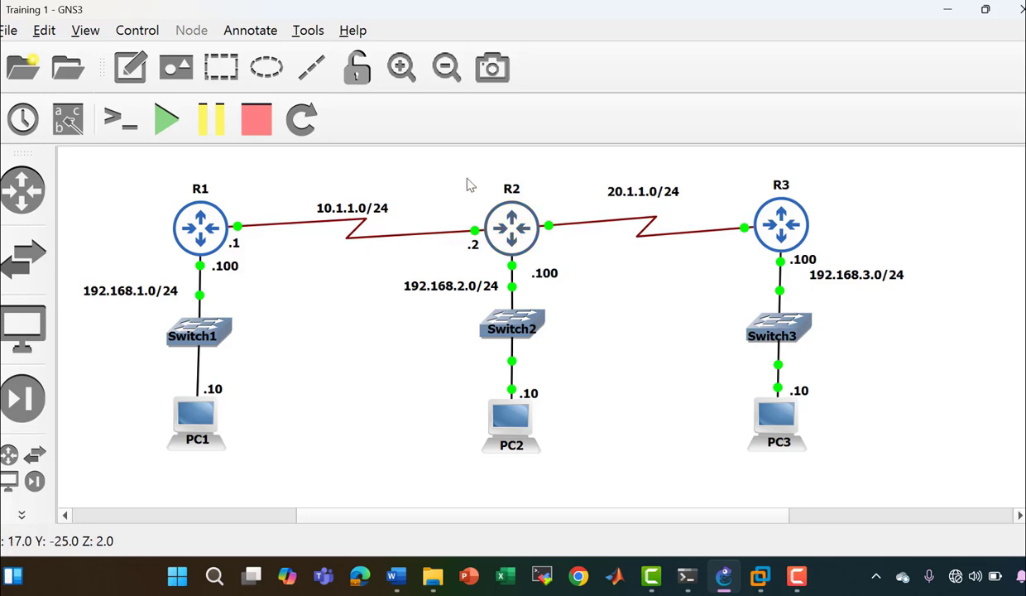
Duplicate the .1 label beside R1 and place the copy at R2's end of the 20.1.1.0/24 link
right_click(236, 244)
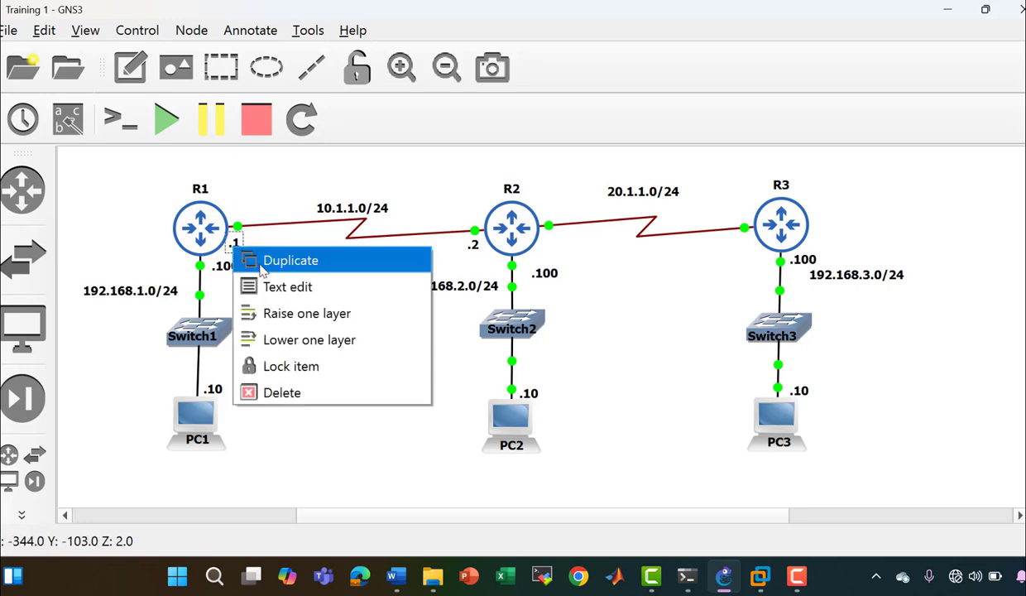
click(263, 260)
drag(254, 261, 549, 222)
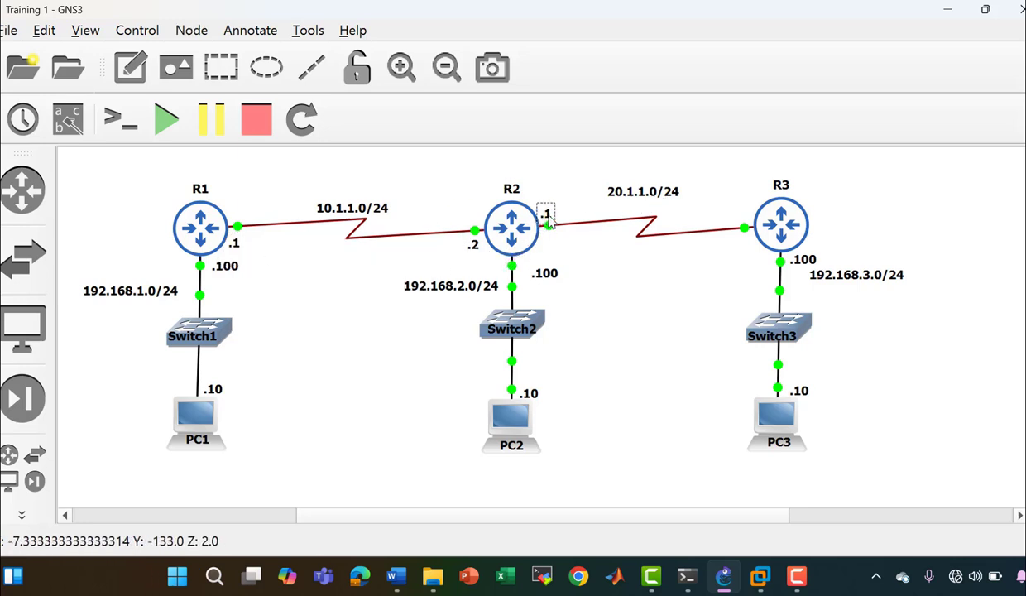
Duplicate the .2 label beside R2 and place the copy at R3's end of the 20.1.1.0/24 link
right_click(473, 245)
click(529, 258)
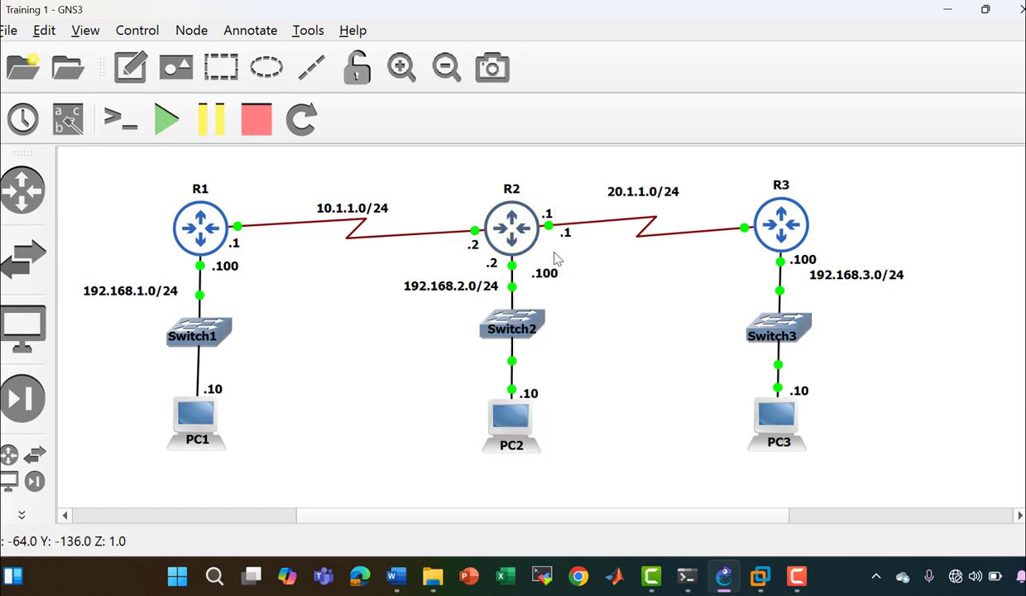
drag(476, 245, 754, 217)
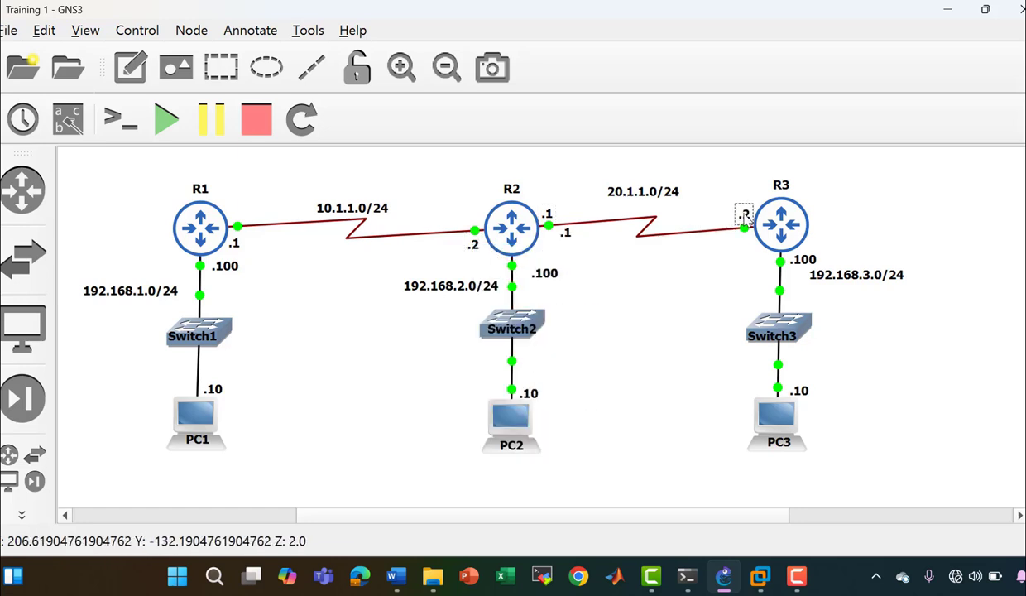
Move the surplus .1 label away from R2 into empty canvas space and delete it
drag(571, 237, 556, 248)
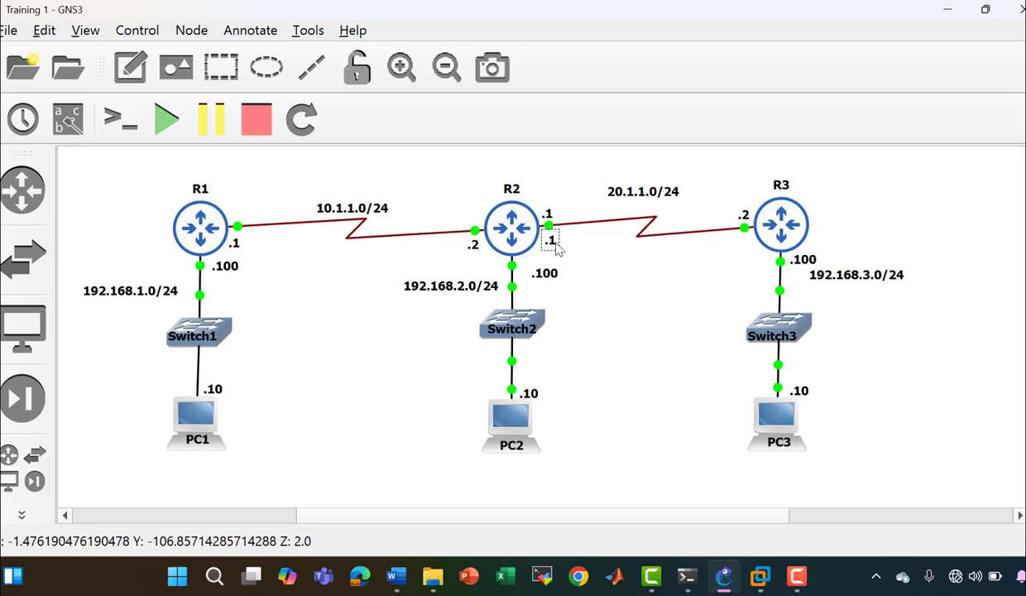
drag(556, 248, 662, 343)
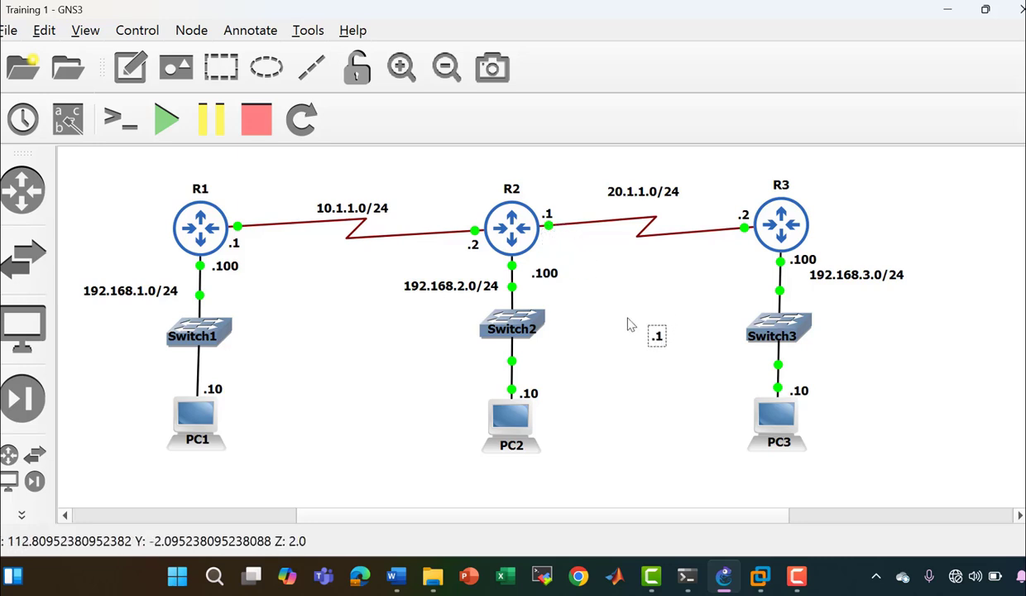
drag(618, 311, 680, 362)
key(Delete)
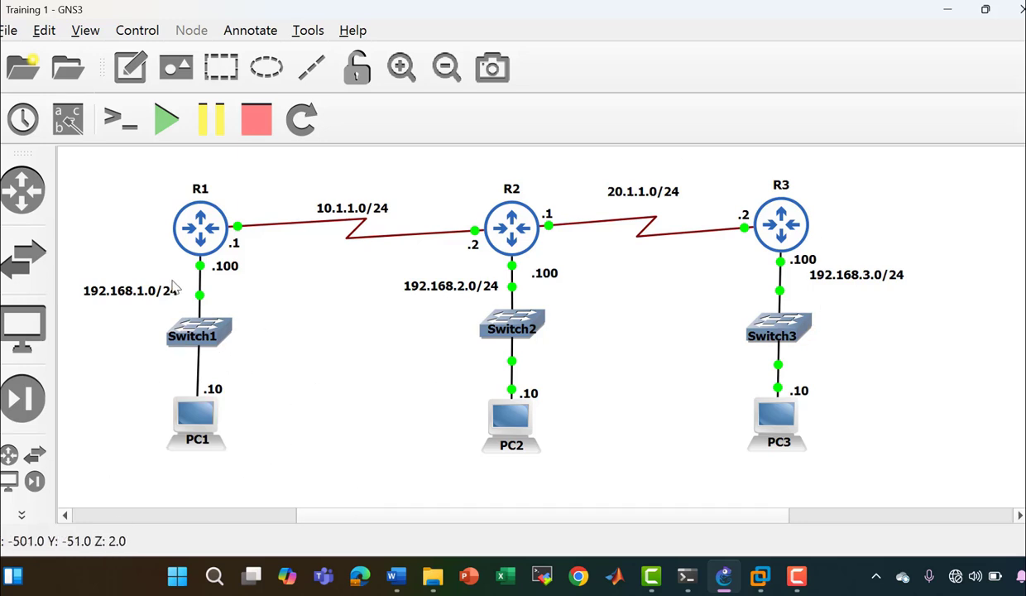
Open R1's console, move its window clear of R1 and PC1 in the topology, and bring up the command prompt
click(203, 233)
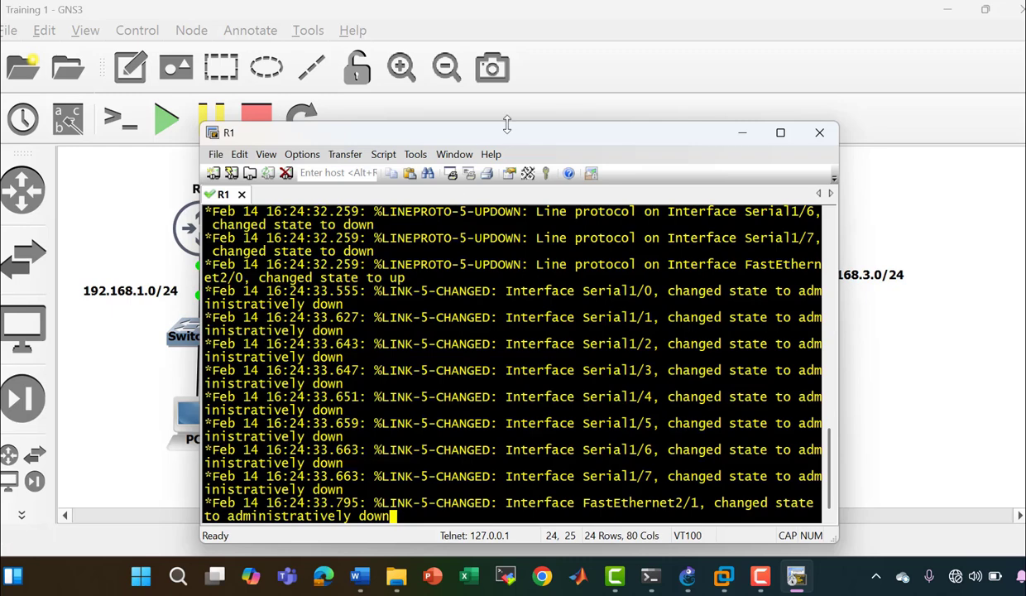
drag(521, 132, 874, 93)
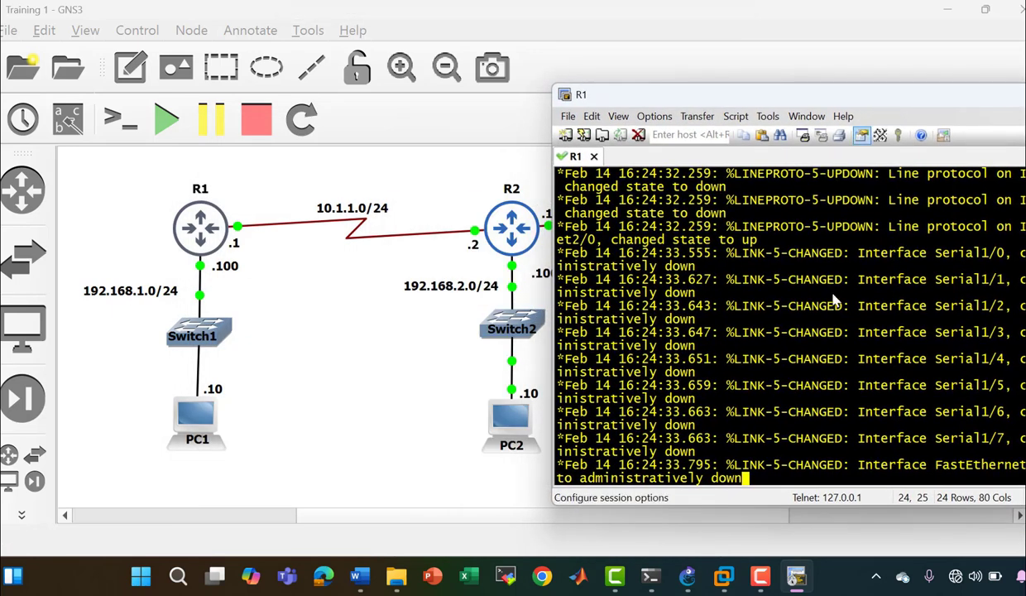
key(Return)
key(Return)
key(Return)
text(SHOW IP)
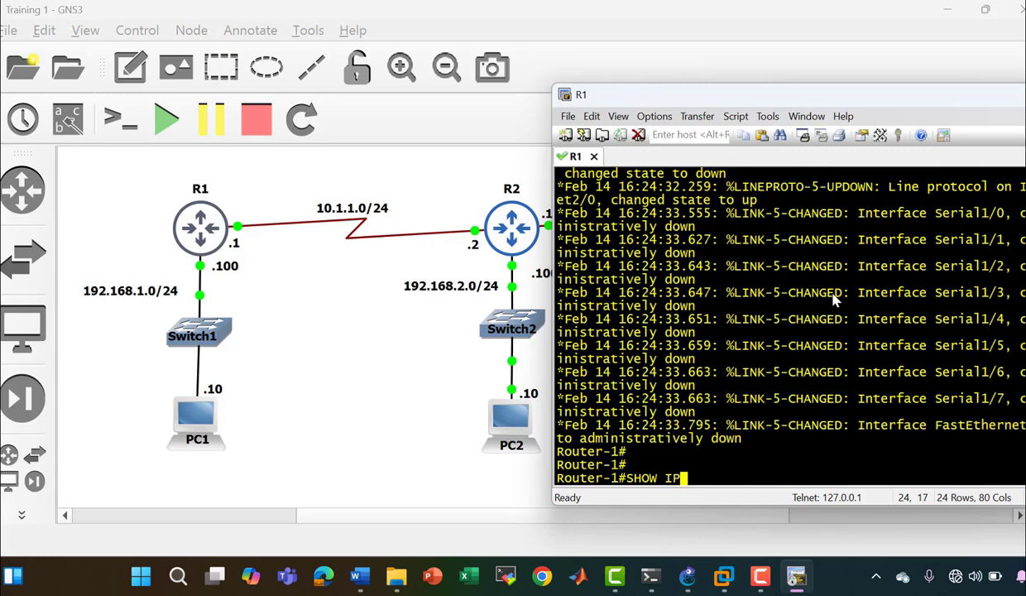
key(BackSpace)
key(BackSpace)
key(BackSpace)
key(BackSpace)
key(BackSpace)
key(BackSpace)
key(BackSpace)
Enter global configuration mode on R1 with configure t
text(conf)
key(Tab)
text(t)
key(Return)
Try to assign IP address 10.1.1.1 with mask 255.255.255.0 to R1's interface s1/0
text(int)
key(Tab)
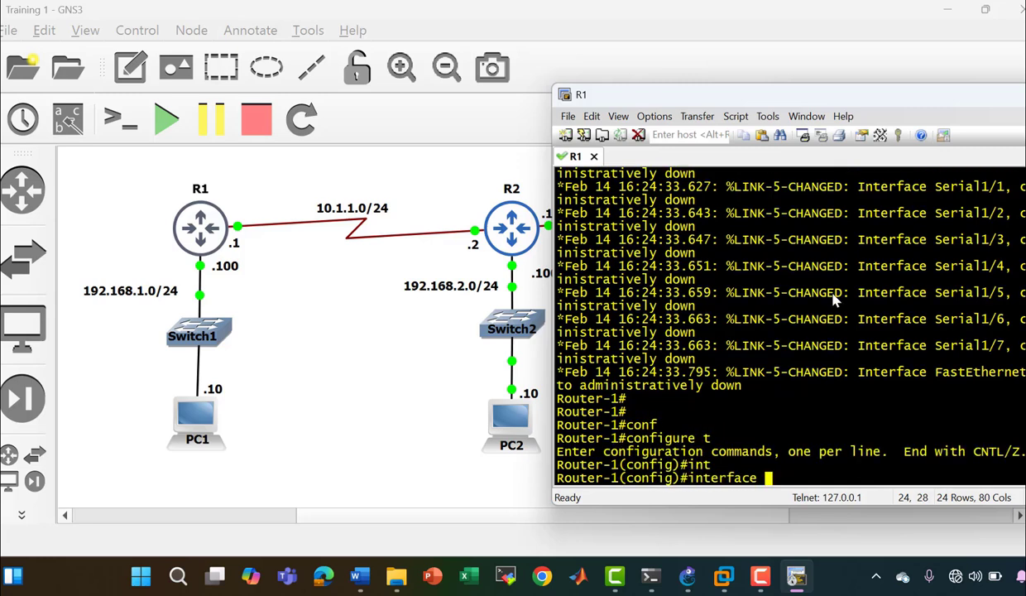
text(s1/0)
key(Return)
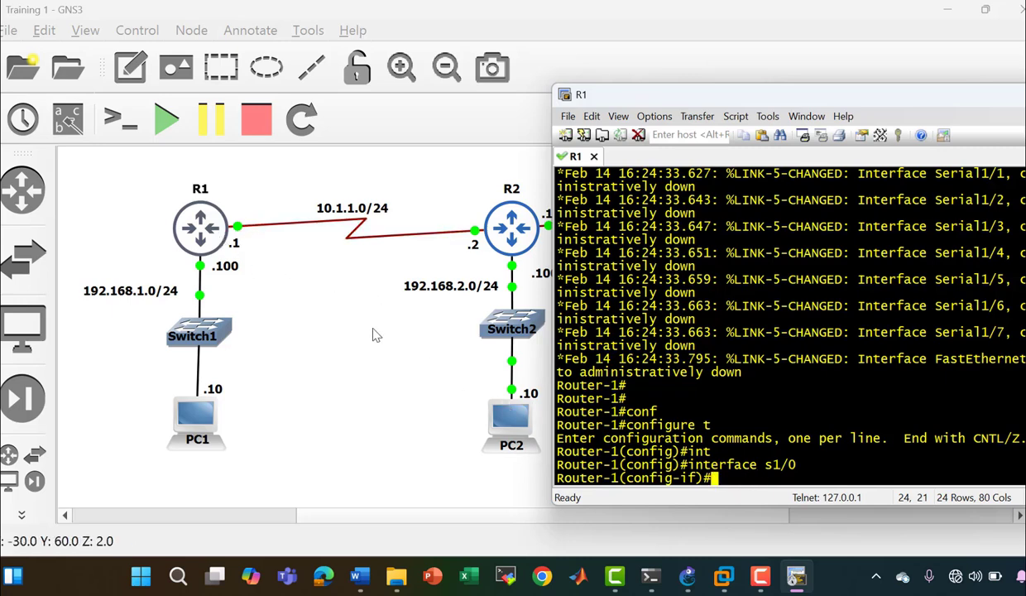
text(ip ad)
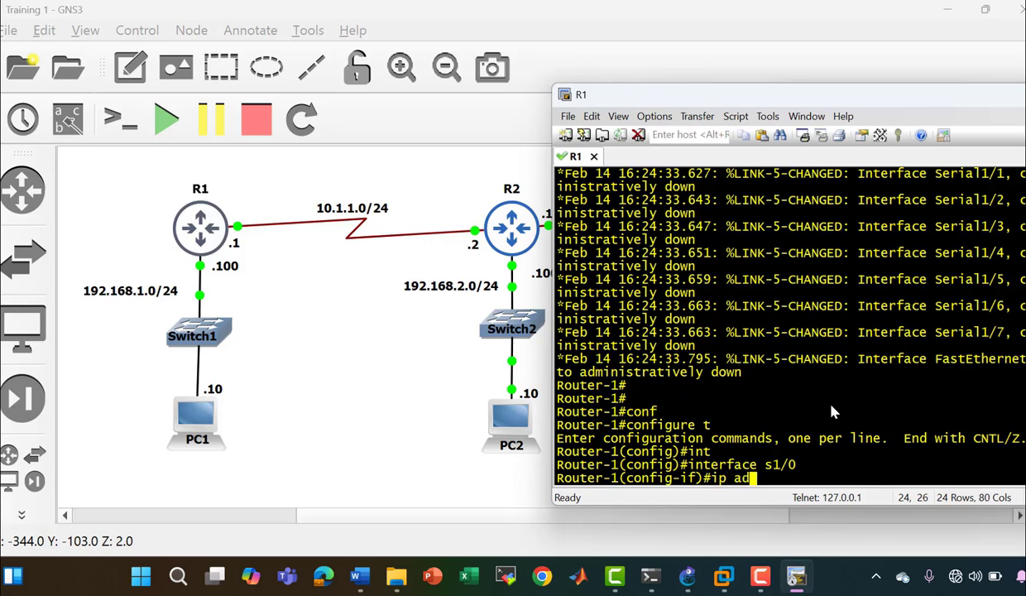
text(d 192.)
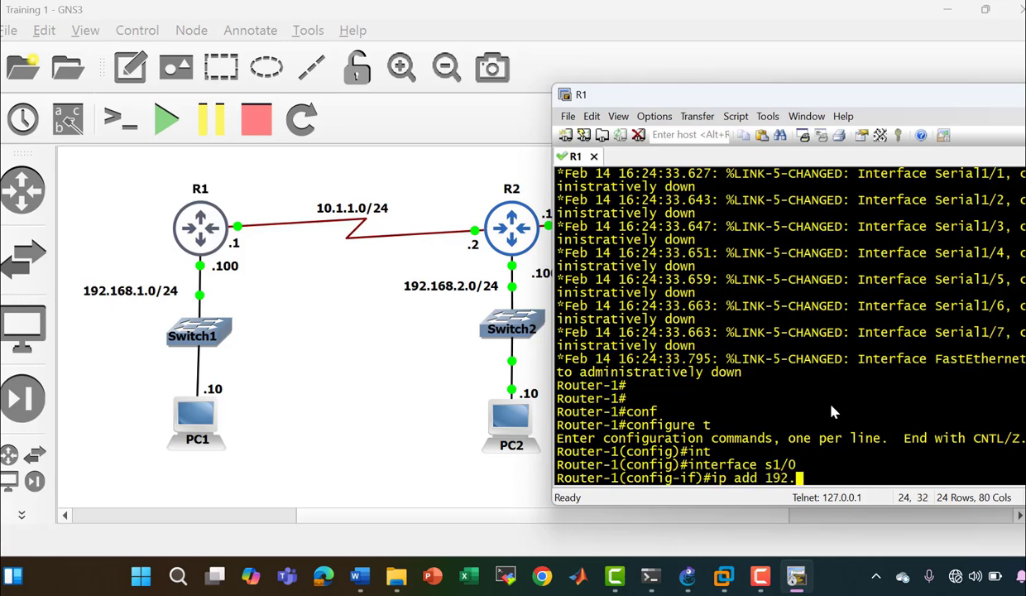
key(BackSpace)
key(BackSpace)
key(BackSpace)
key(BackSpace)
text(10.1.1.1 255.255)
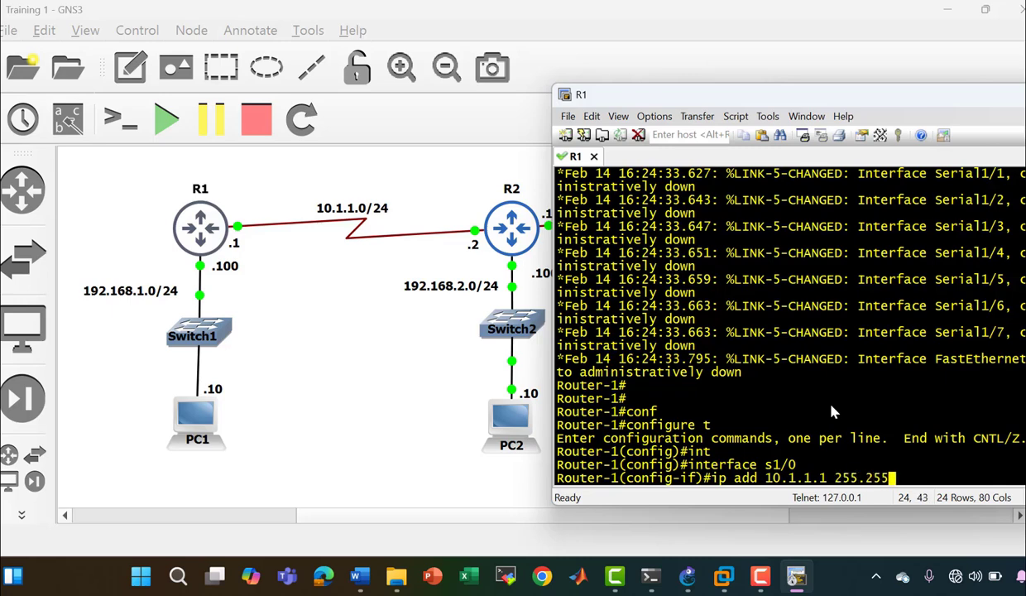
text(.255.0)
key(Return)
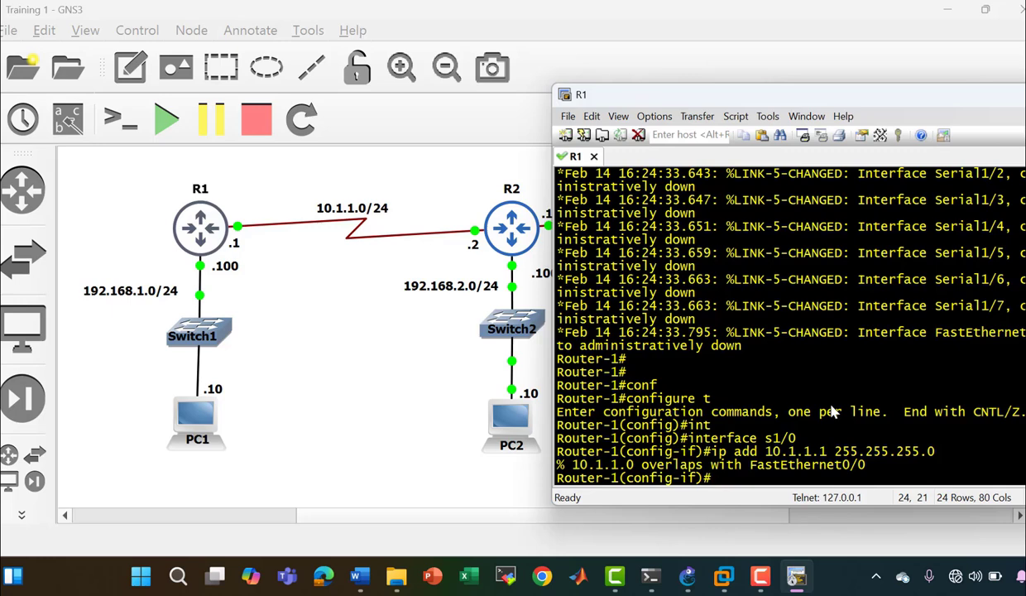
drag(866, 466, 583, 468)
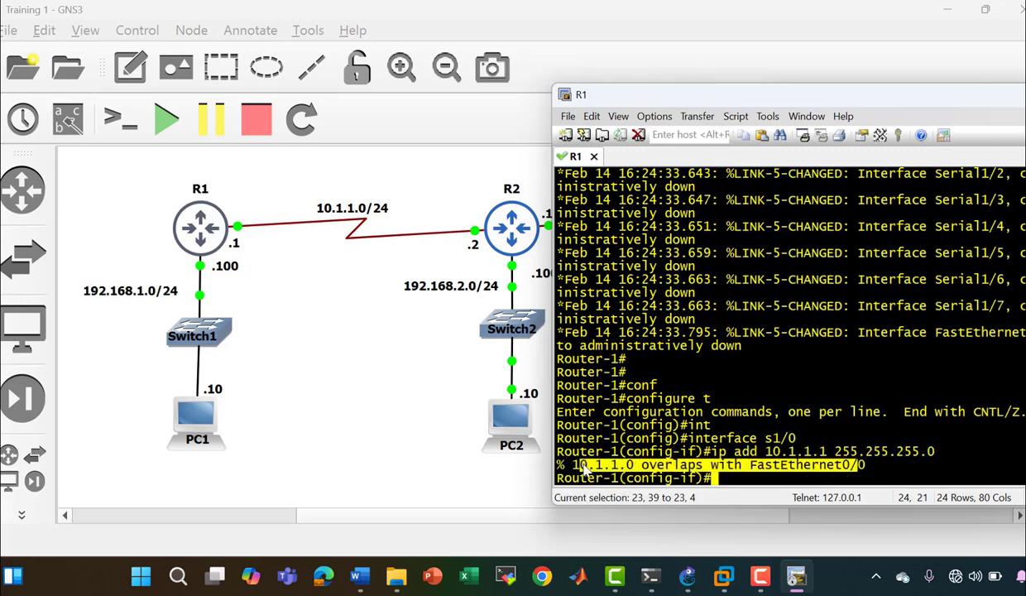
click(718, 484)
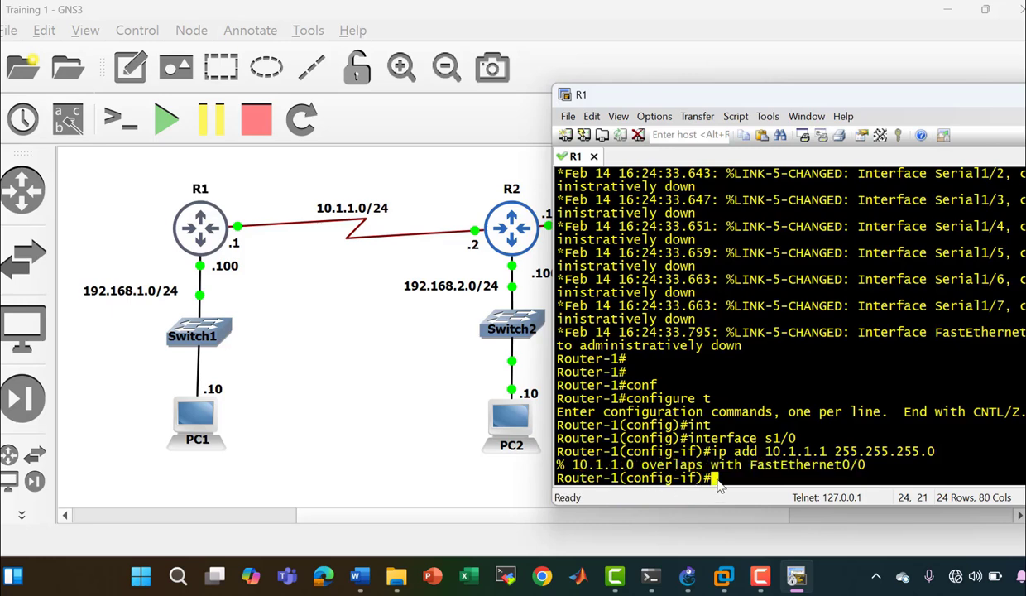
Exit the s1/0 interface configuration and enter configuration mode for interface f0/0 on R1
text(exit)
key(Return)
text(it)
key(Return)
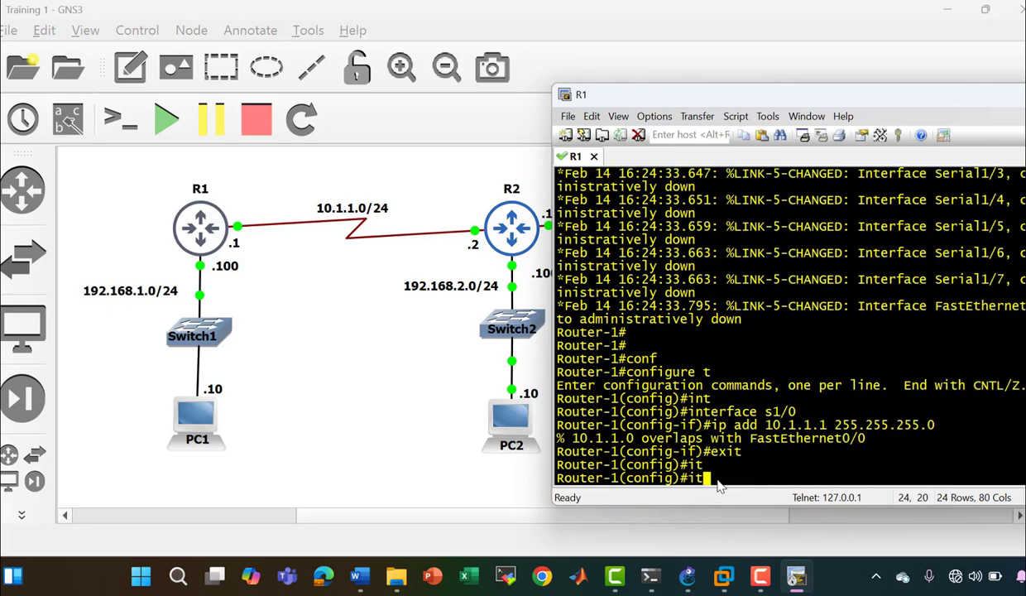
text(int)
key(Tab)
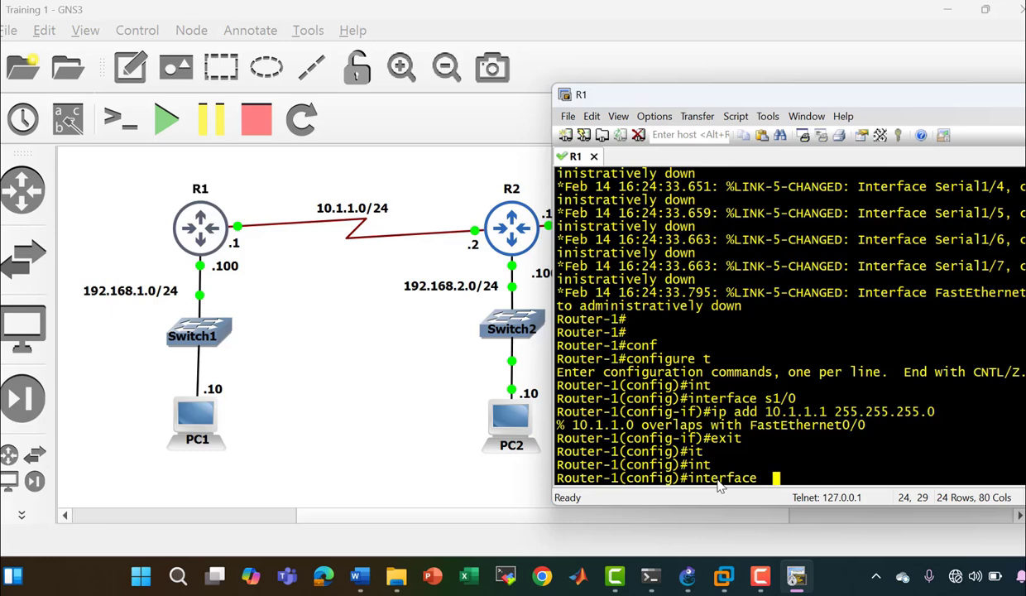
text(f)
key(Tab)
text(0/0)
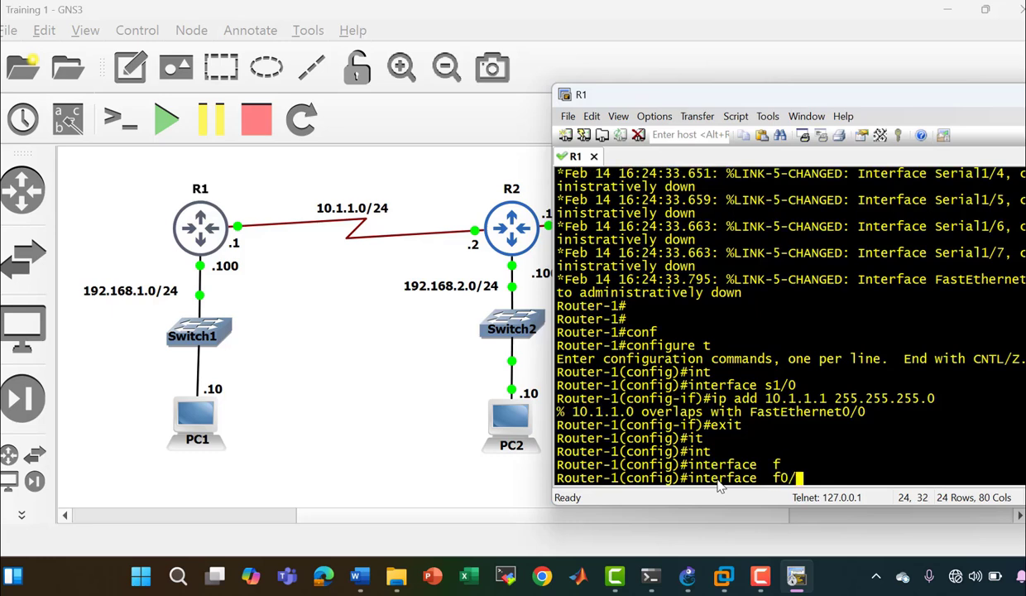
key(Return)
Try to assign IP address 192.168.1.100 with mask 255.255.255.0 to R1's interface f0/0
text(ip add )
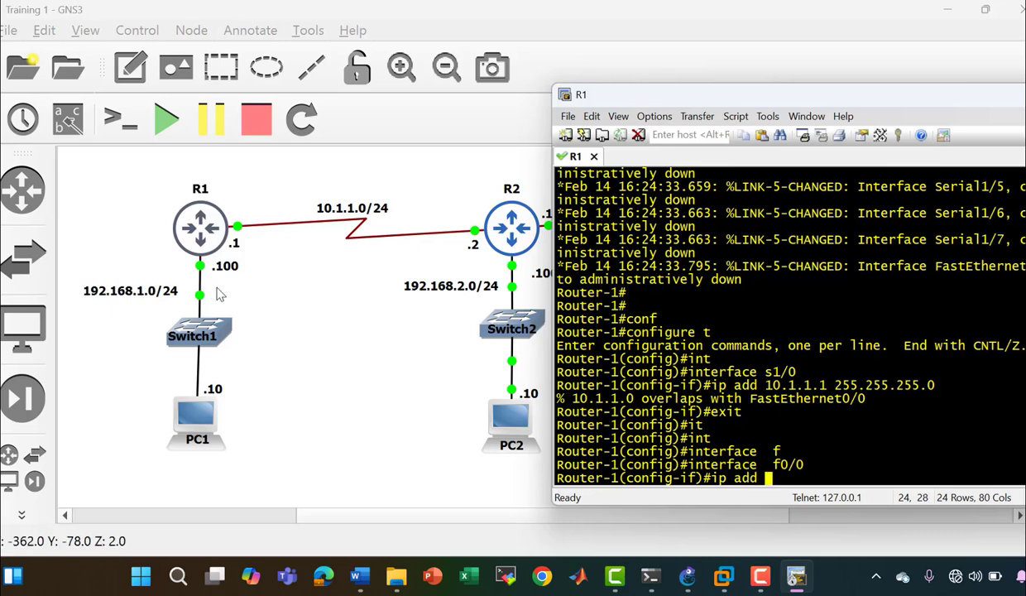
text(192.16)
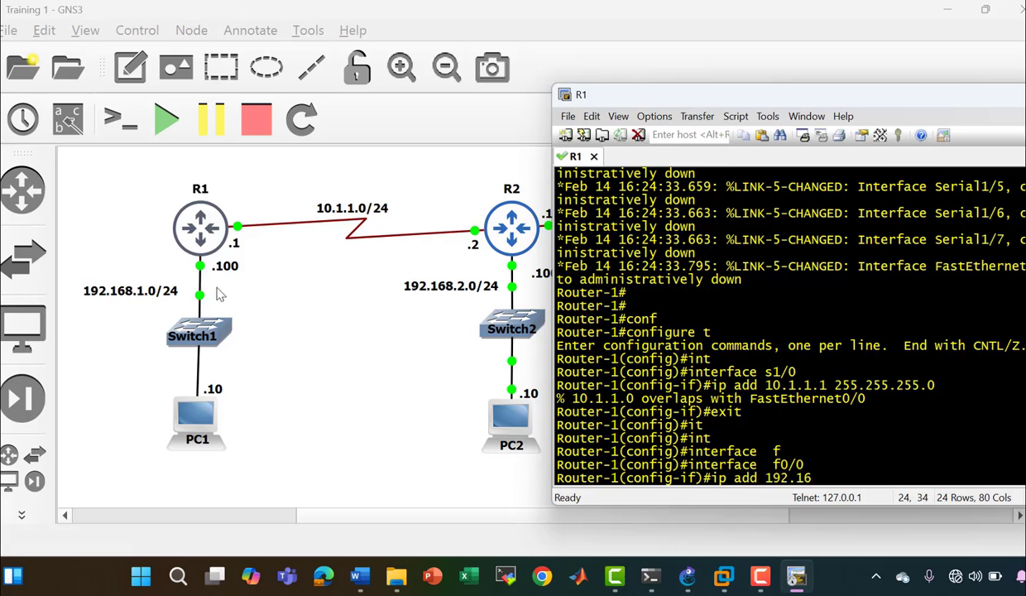
text(8.1.100 2)
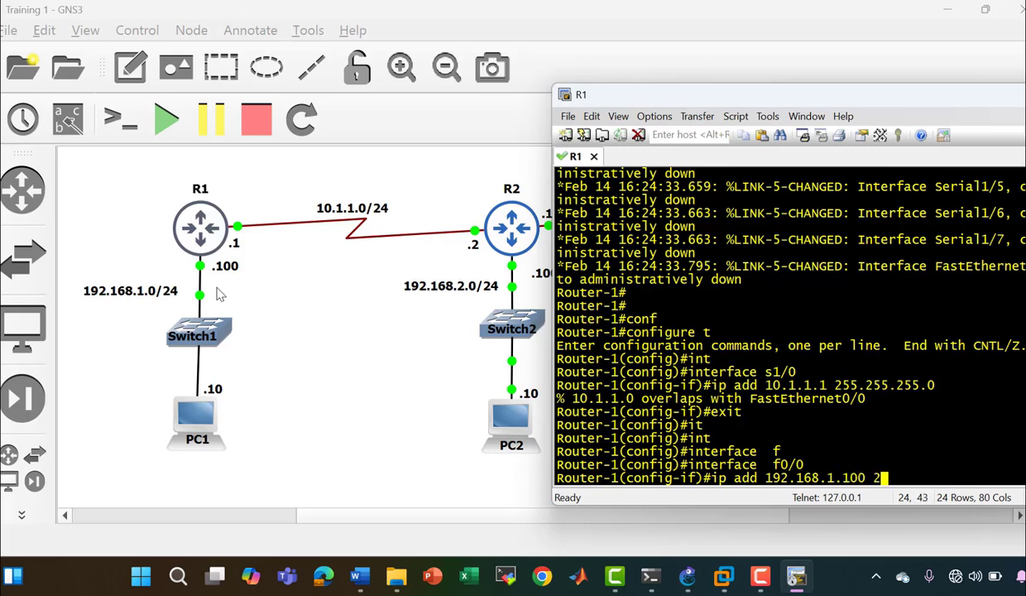
text(55.255.255.0)
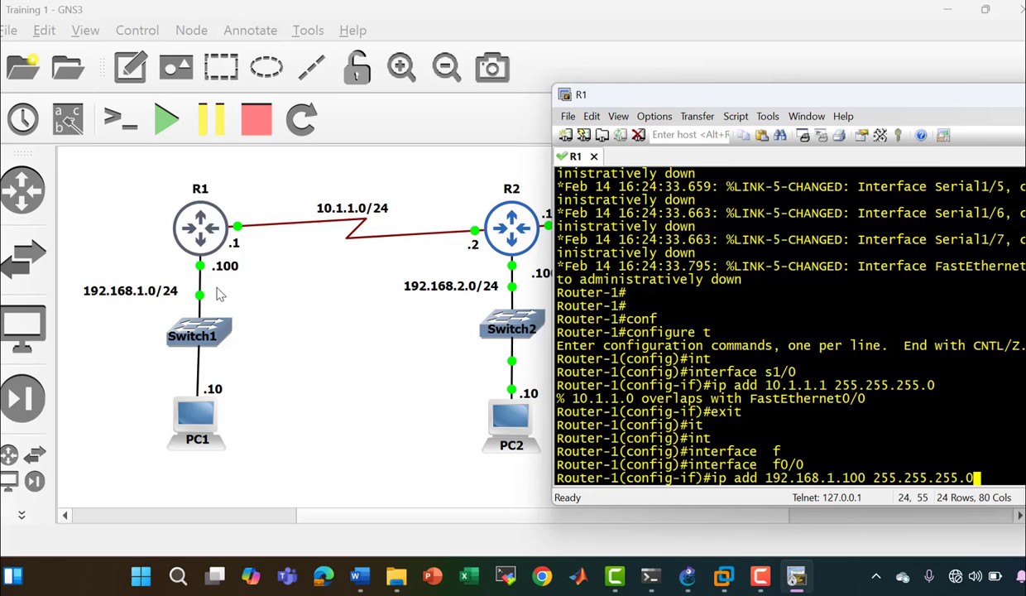
key(Return)
text(nfig-if)#)
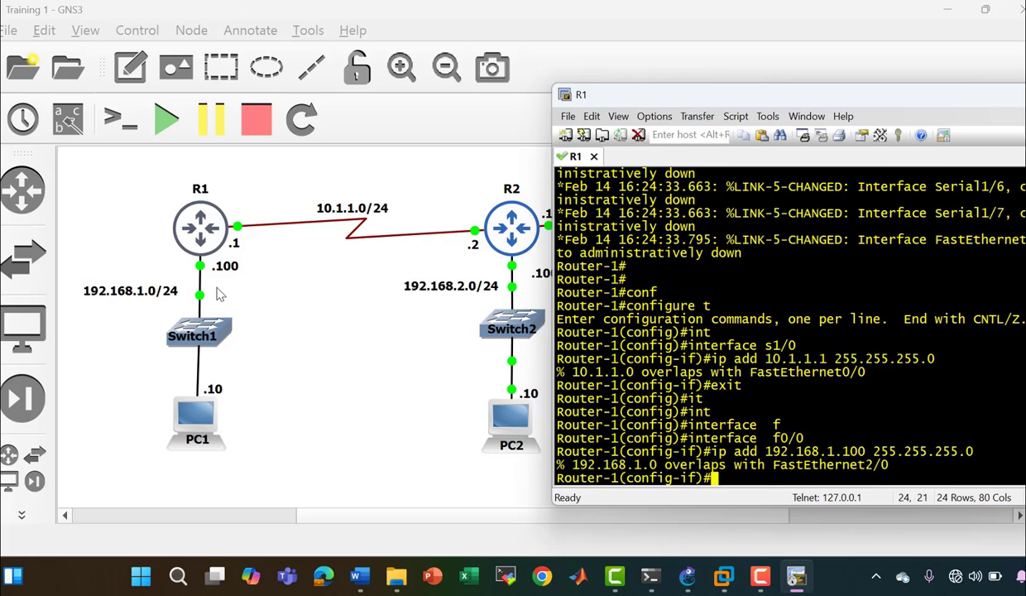
Remove the IP address from R1's interface f0/0 with no ip add and exit the interface configuration
text(no ip add)
key(Return)
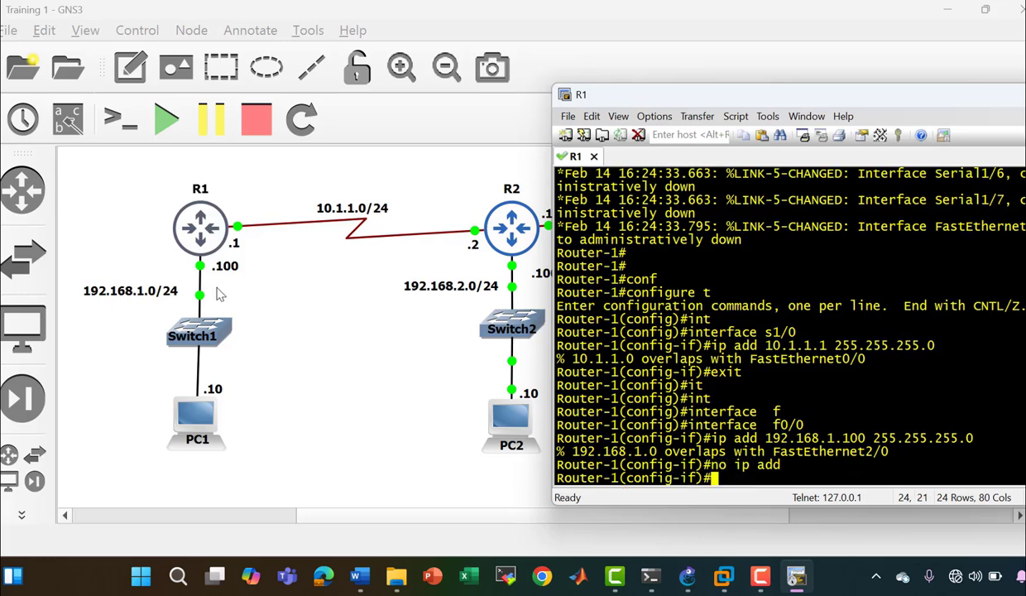
text(exit)
key(Return)
Enter configuration for R1's interface f2/0 and remove its IP address with no ip add
text(in)
key(Tab)
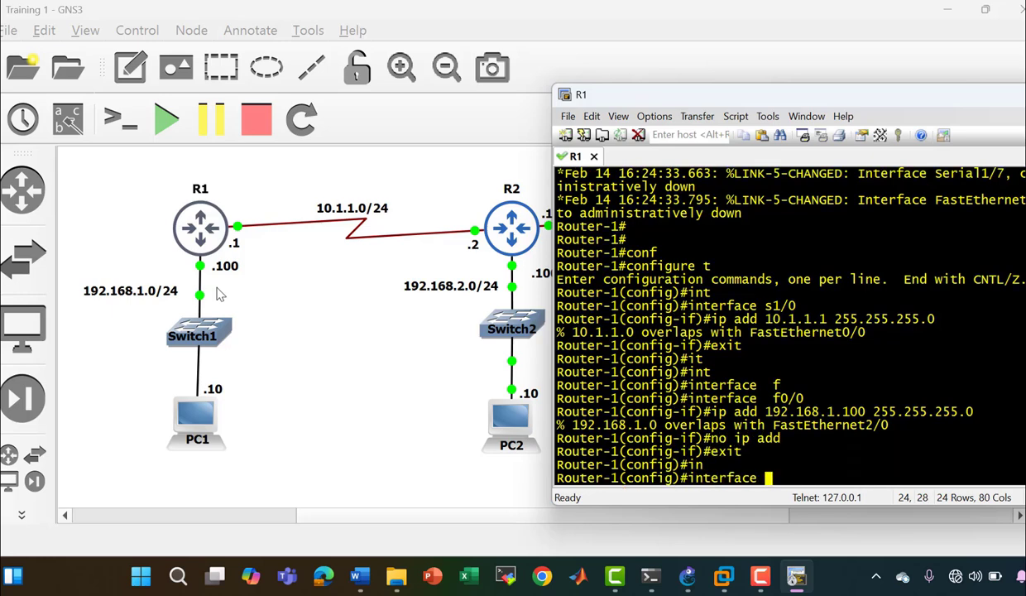
text(f2/0)
key(Return)
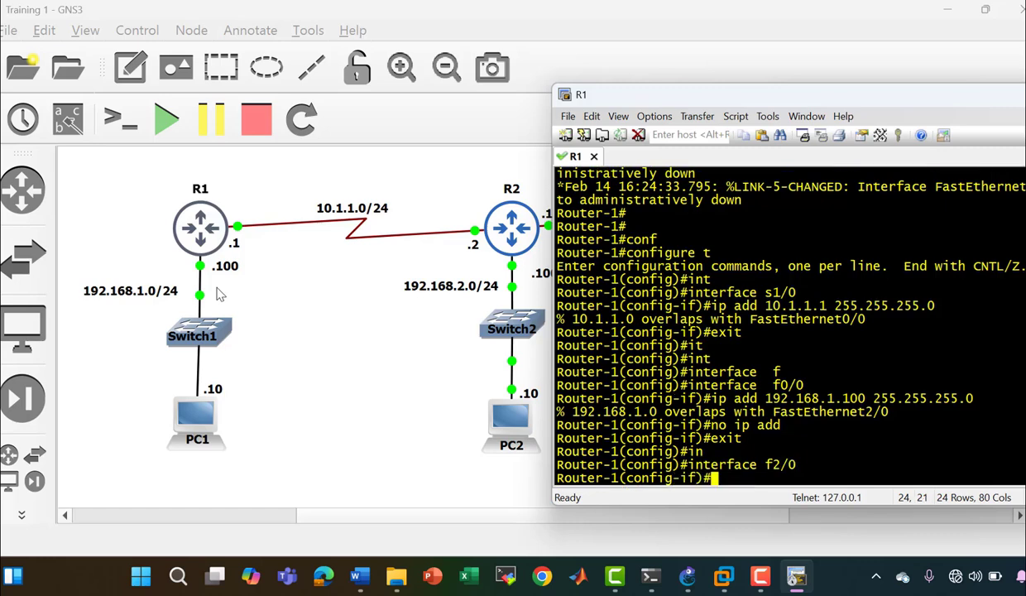
text(no ip add)
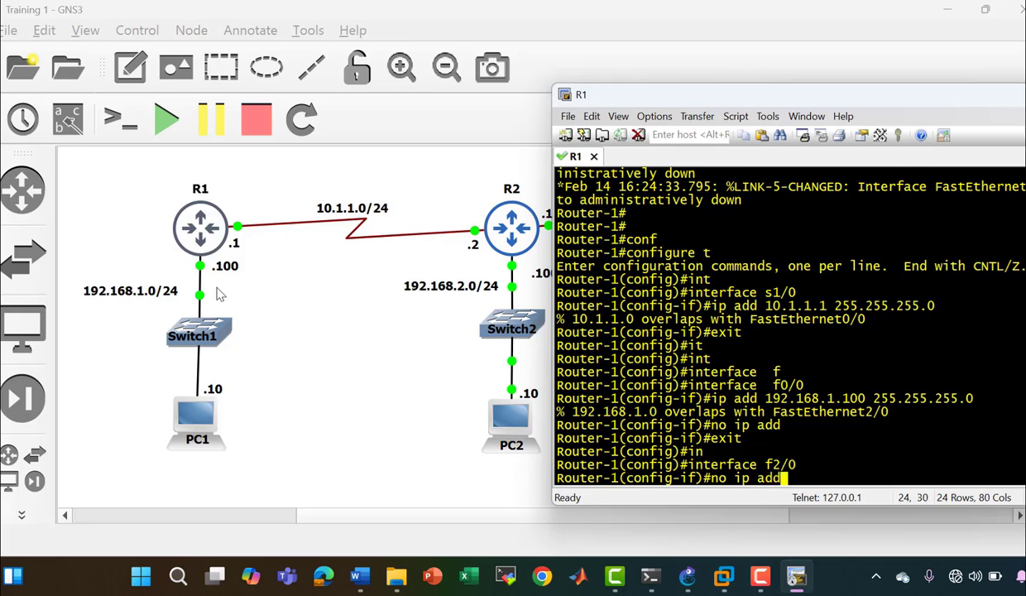
key(Return)
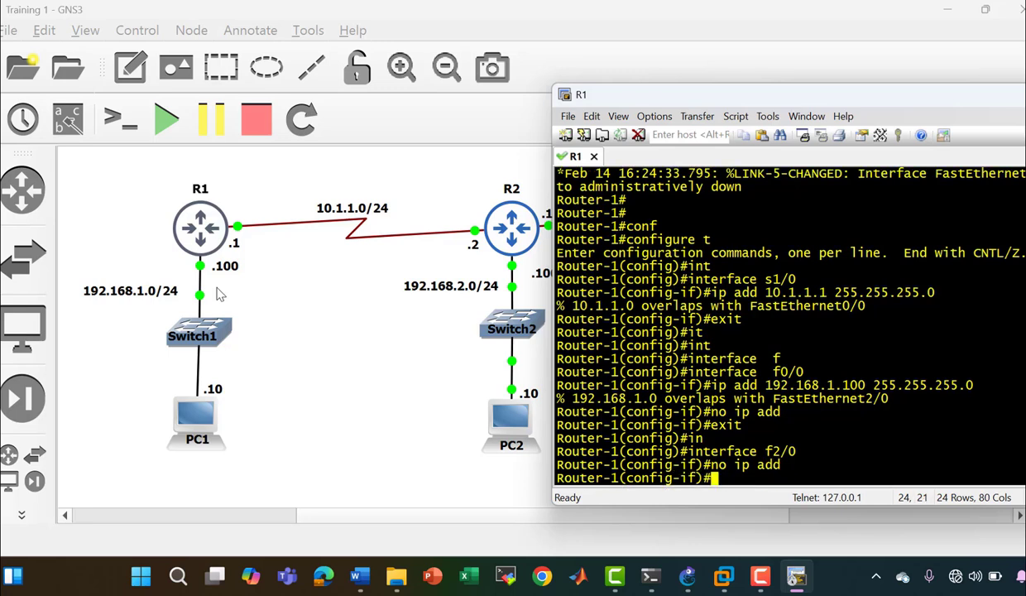
Assign IP address 192.168.1.100 with mask 255.255.255.0 to R1's interface f2/0
key(Up)
key(Up)
key(Up)
key(Up)
key(Up)
key(Up)
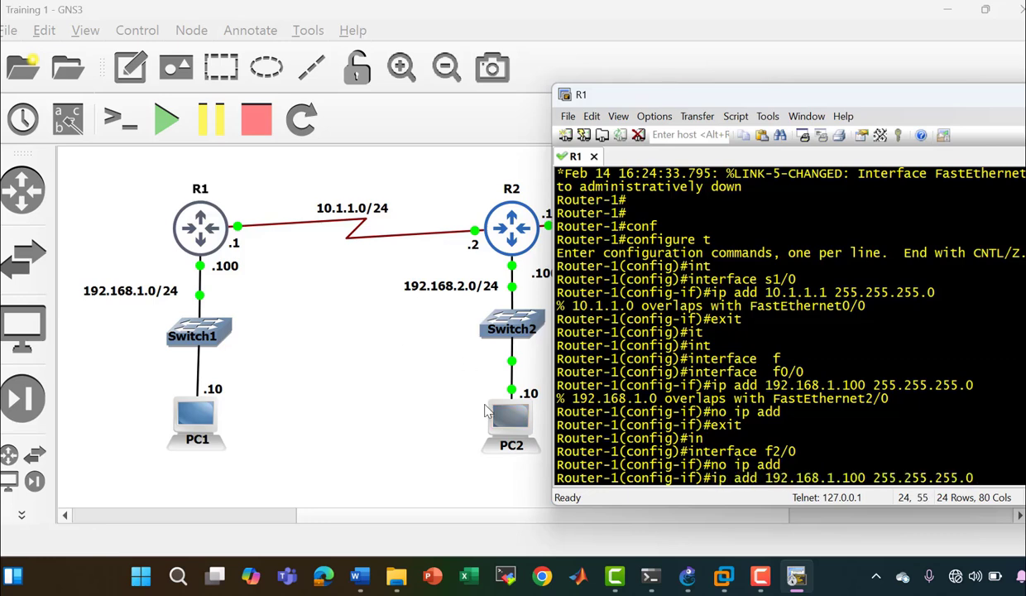
key(Return)
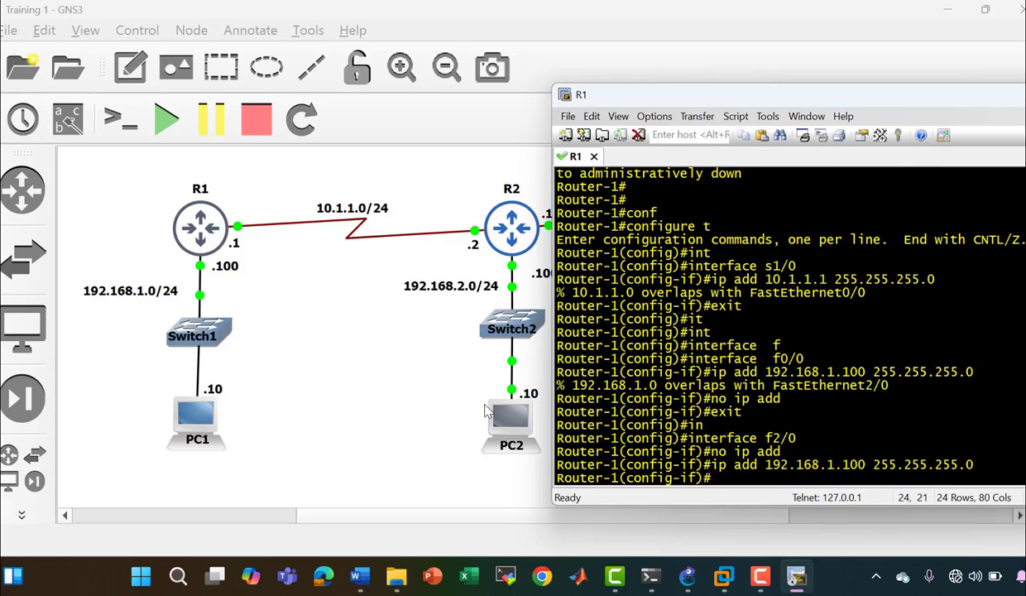
Enable R1's interface f2/0 with no shutdown and exit the interface configuration
text(no sh)
key(Tab)
key(Return)
text(er-1(config-if)#e)
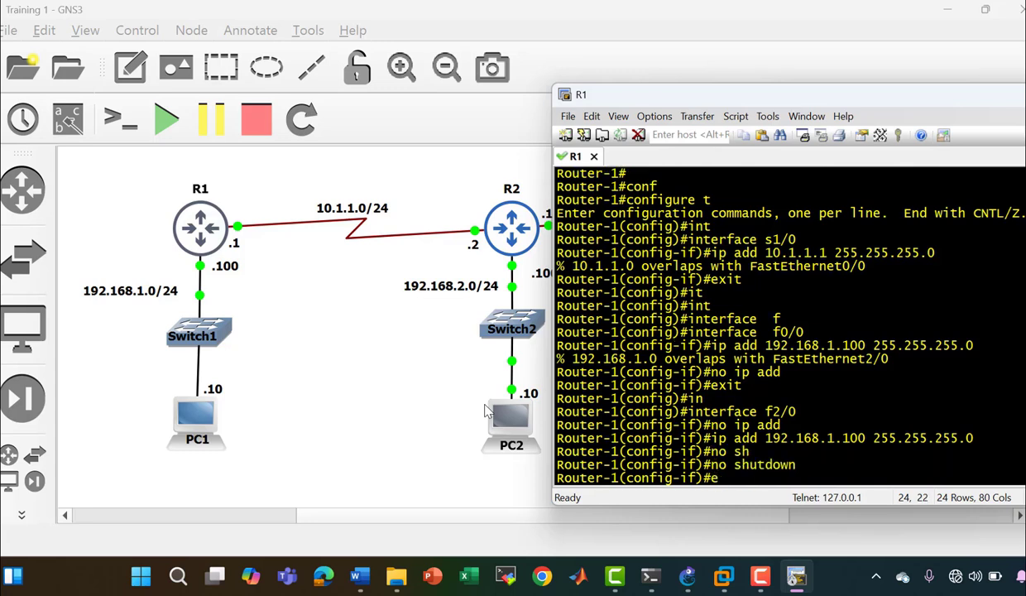
text(xit)
key(Return)
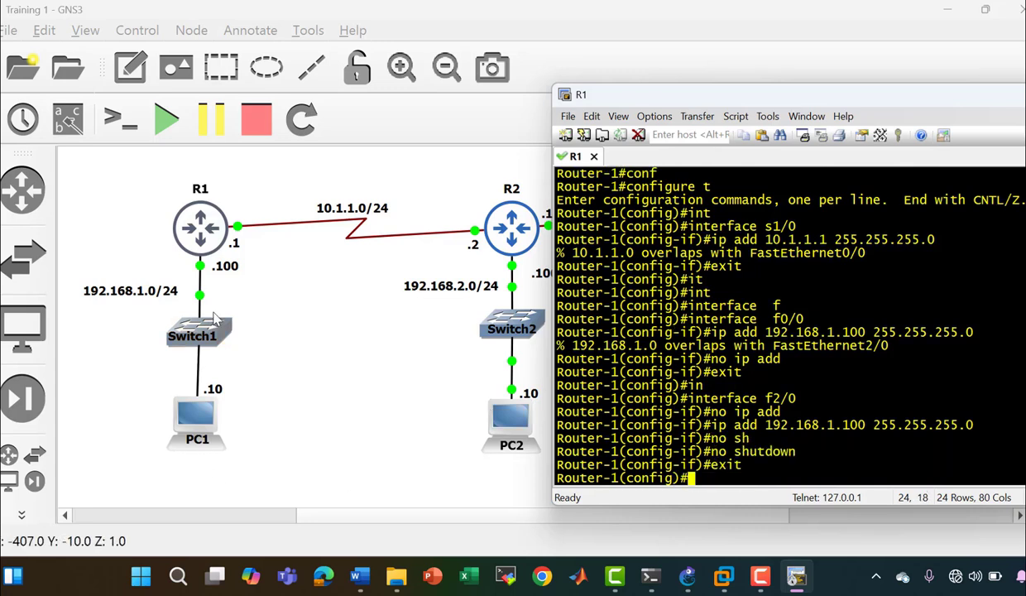
key(Up)
key(Up)
key(Up)
key(Up)
key(Up)
key(Up)
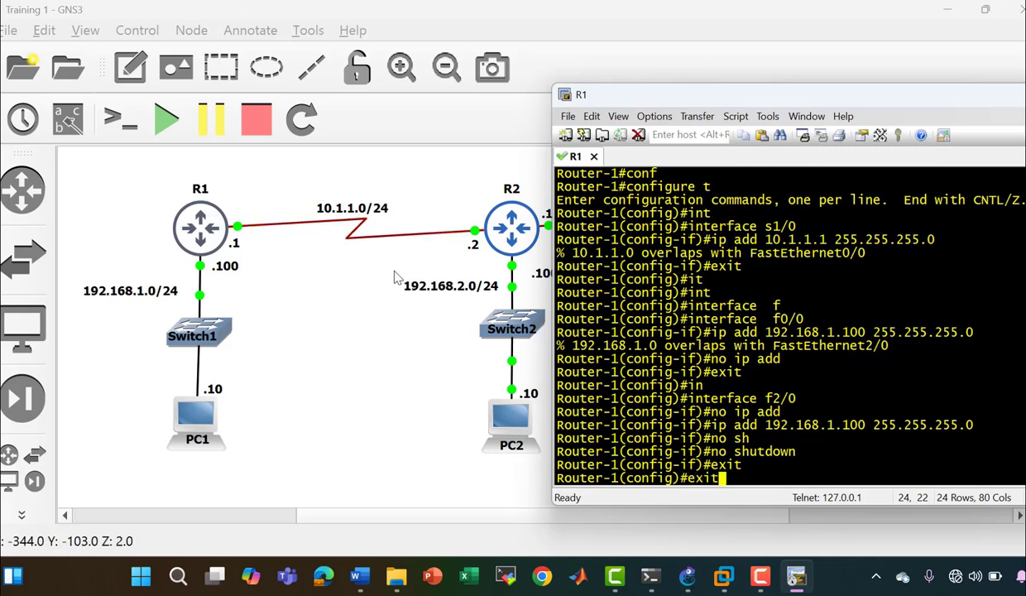
key(Up)
key(Up)
key(Up)
key(Up)
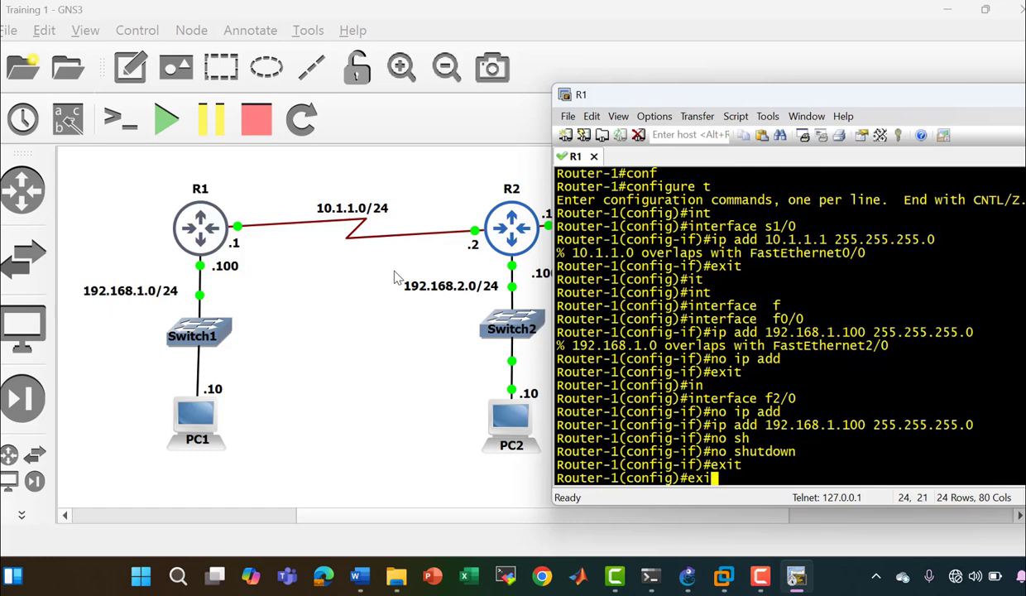
key(BackSpace)
key(BackSpace)
key(BackSpace)
Enter configuration mode for interface s1/0 on R1
text(nt)
key(Tab)
text(s1/0)
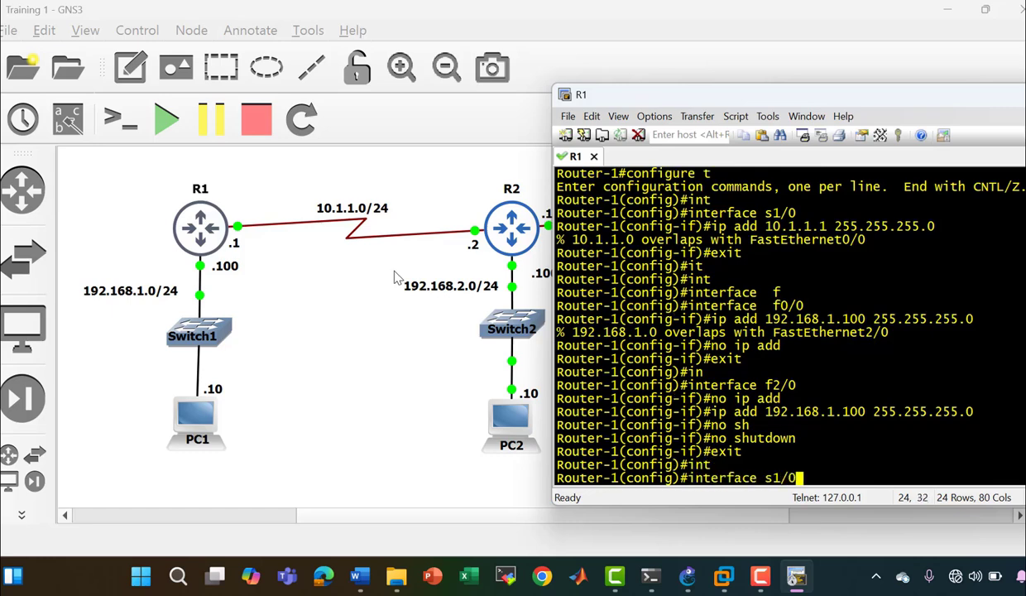
key(Return)
Assign IP address 10.1.1.1 with mask 255.255.255.0 to R1's interface s1/0
text(ip add )
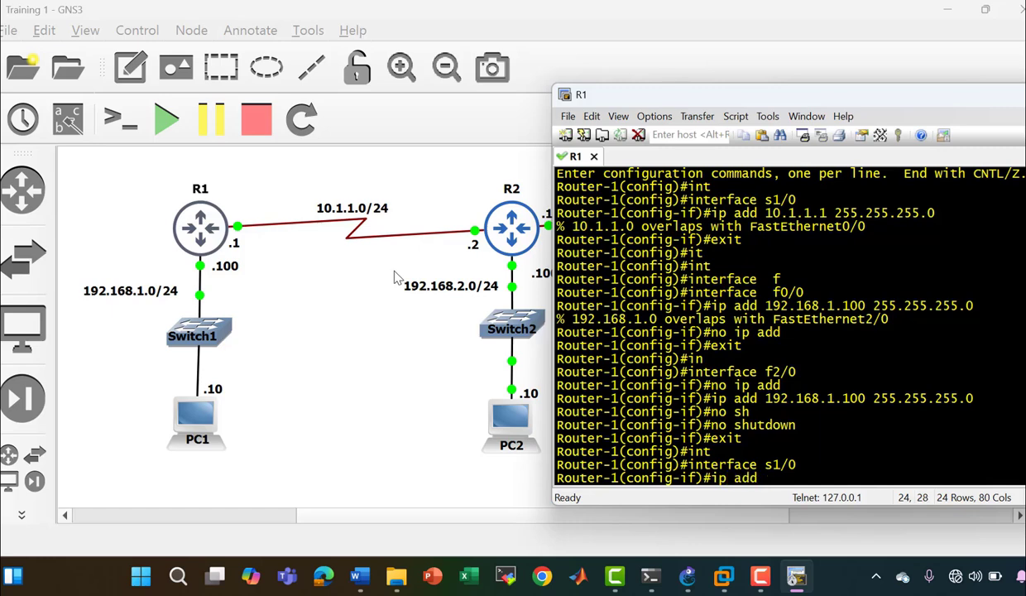
text(1.0)
text(.)
key(BackSpace)
key(BackSpace)
text(1.1)
key(BackSpace)
key(BackSpace)
key(BackSpace)
text(0.1.1.1 25)
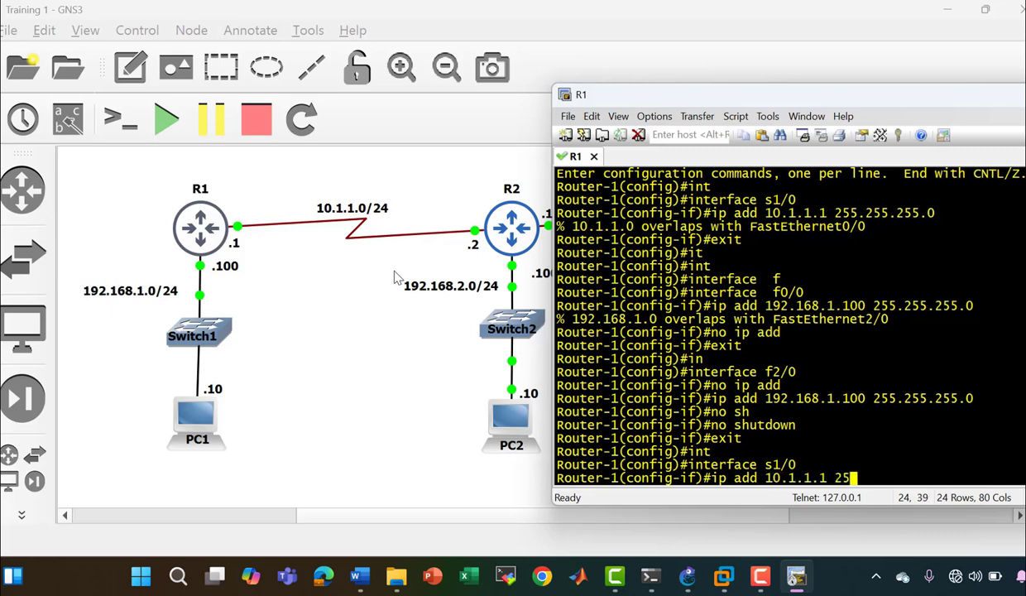
text(5.255.255.0)
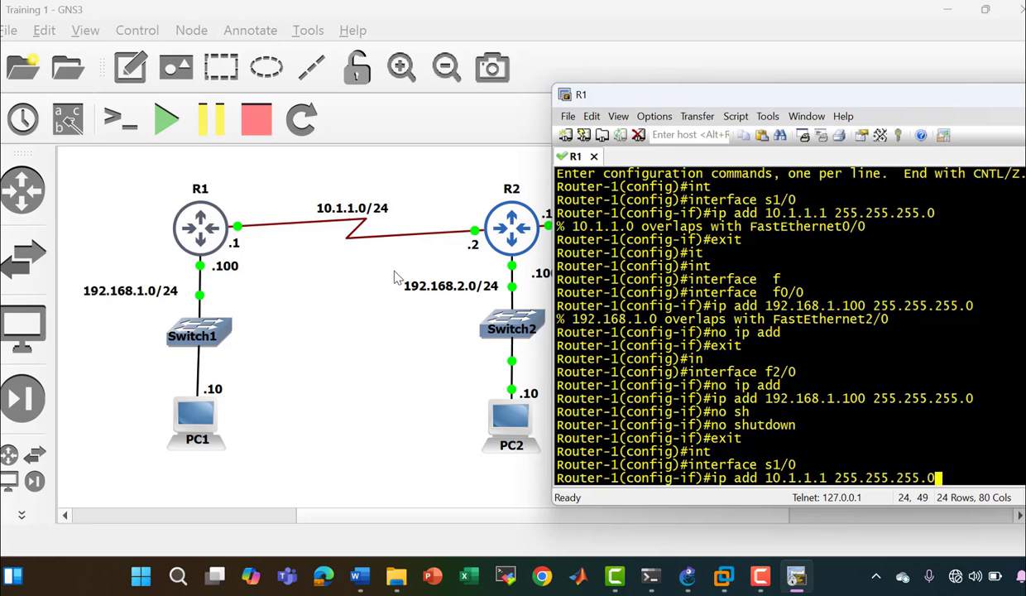
key(Return)
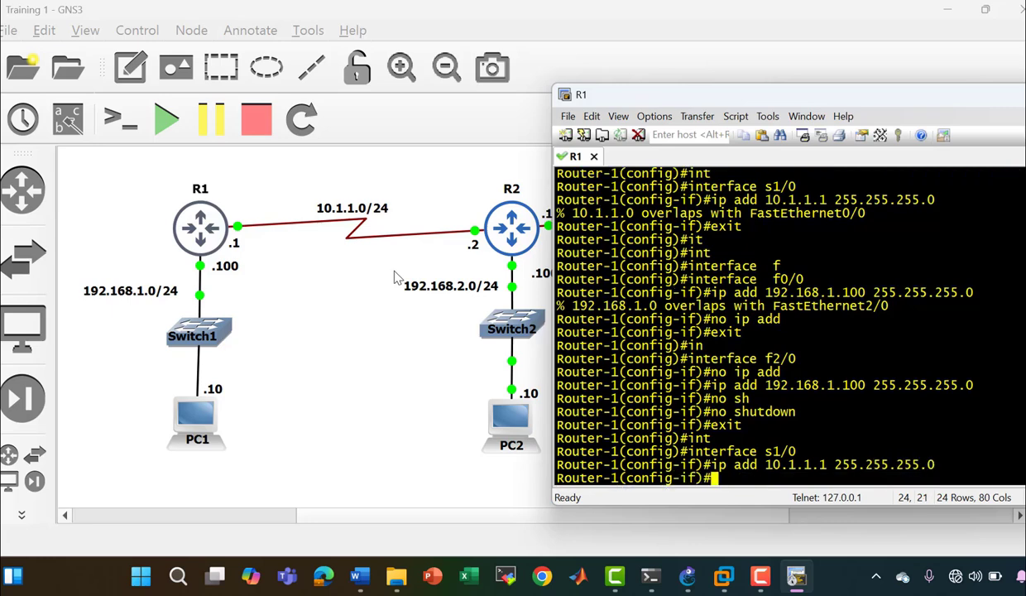
Enable R1's interface s1/0 with no shutdown and exit the interface configuration
text(no sh)
key(Tab)
key(Return)
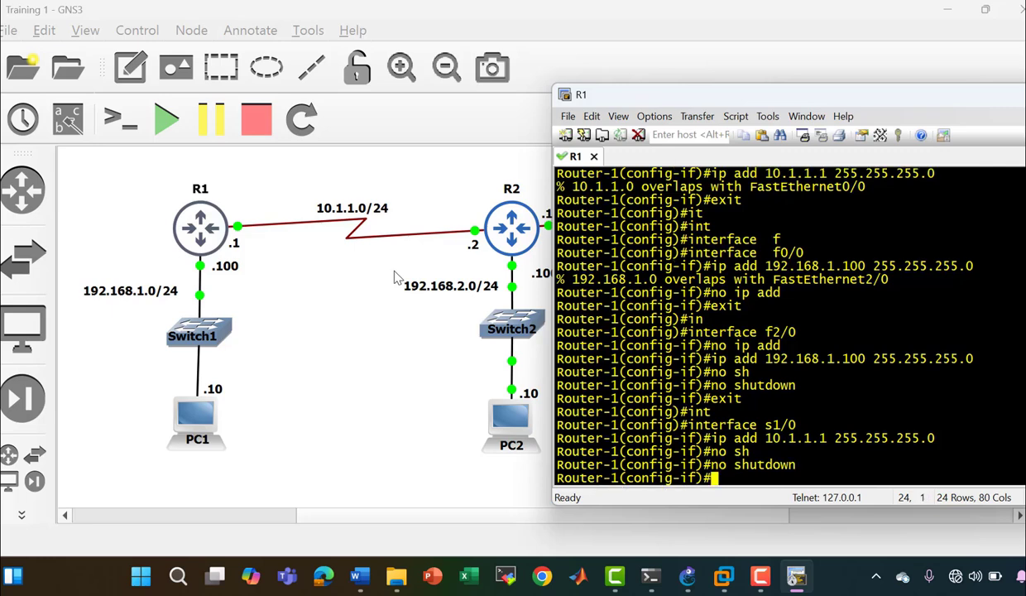
text(exit)
key(Return)
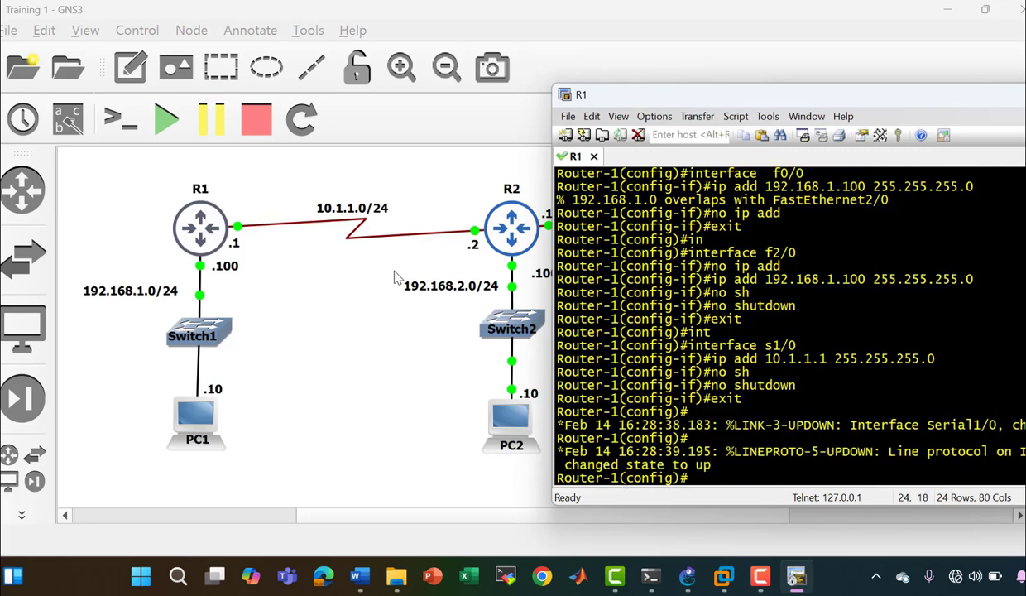
Display R1's interface summary from configuration mode with do show ip interface brief
text(do show ip int)
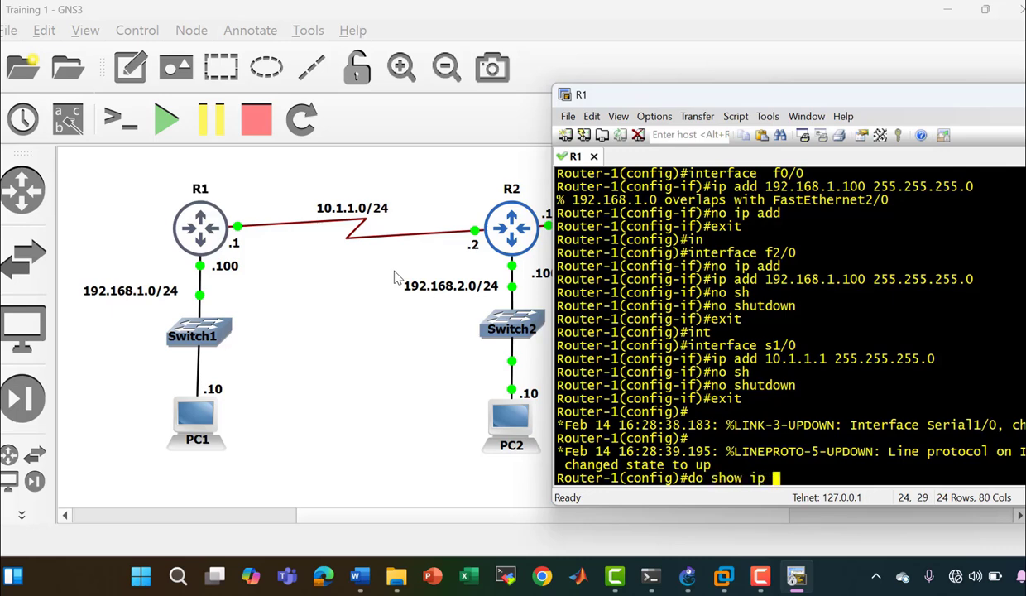
key(Tab)
text(br)
key(Tab)
key(Return)
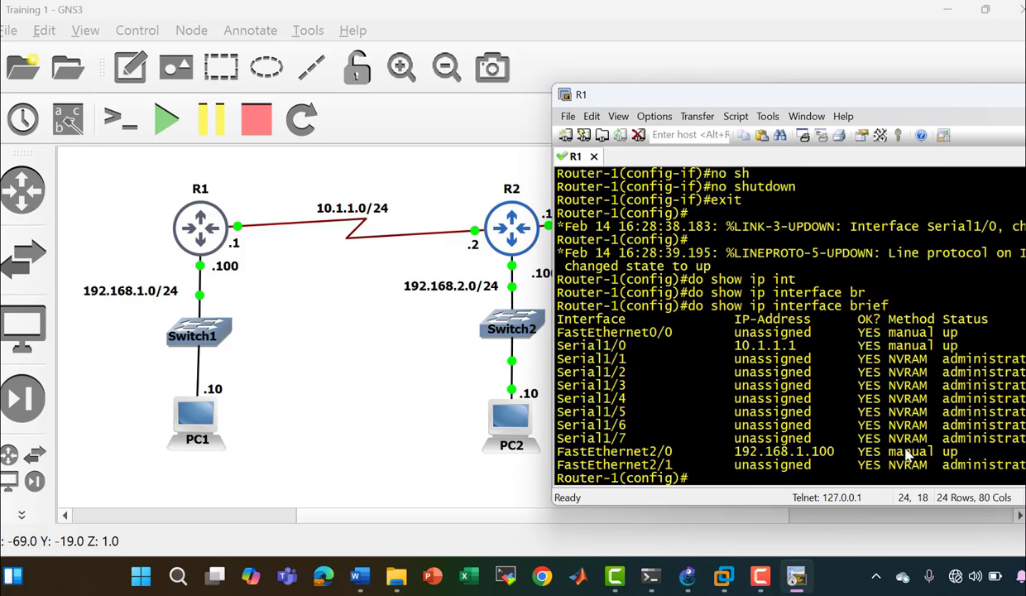
Examine the address and status entries of FastEthernet0/0, Serial1/0 and FastEthernet2/0 in R1's interface summary
drag(959, 335, 734, 332)
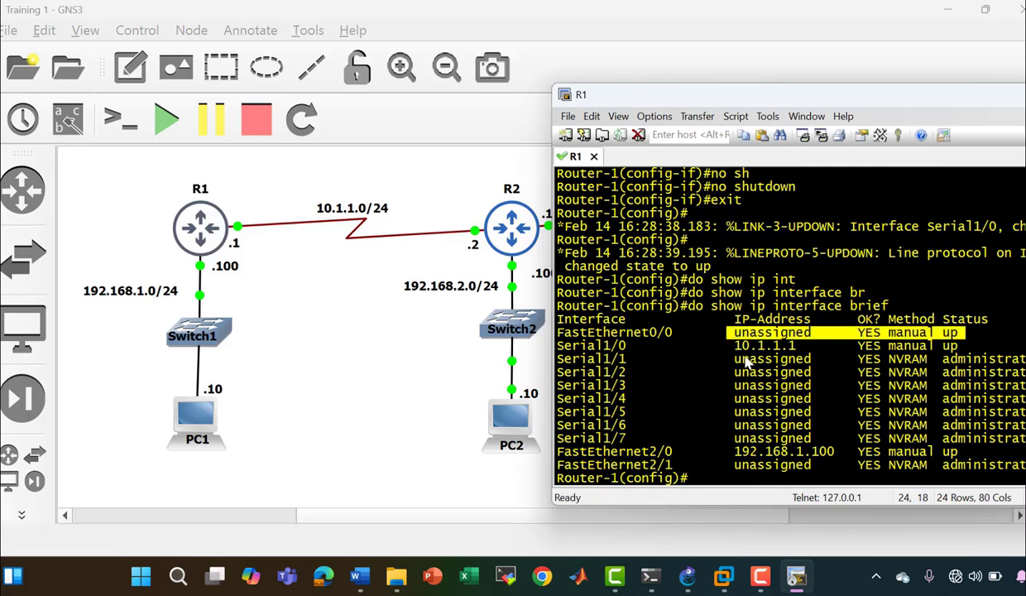
click(936, 352)
drag(979, 346, 563, 354)
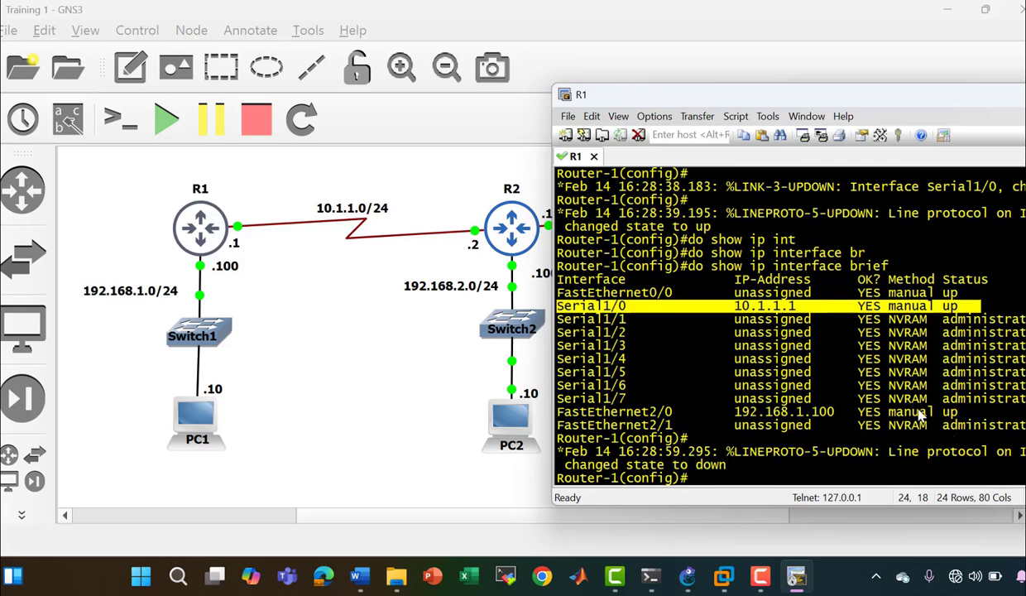
drag(960, 413, 561, 418)
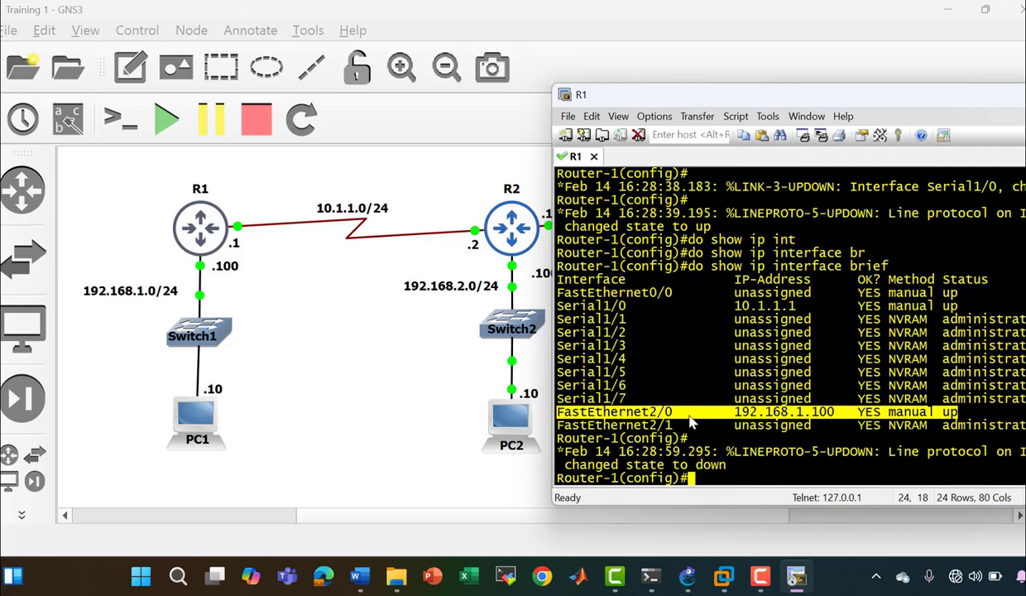
click(661, 398)
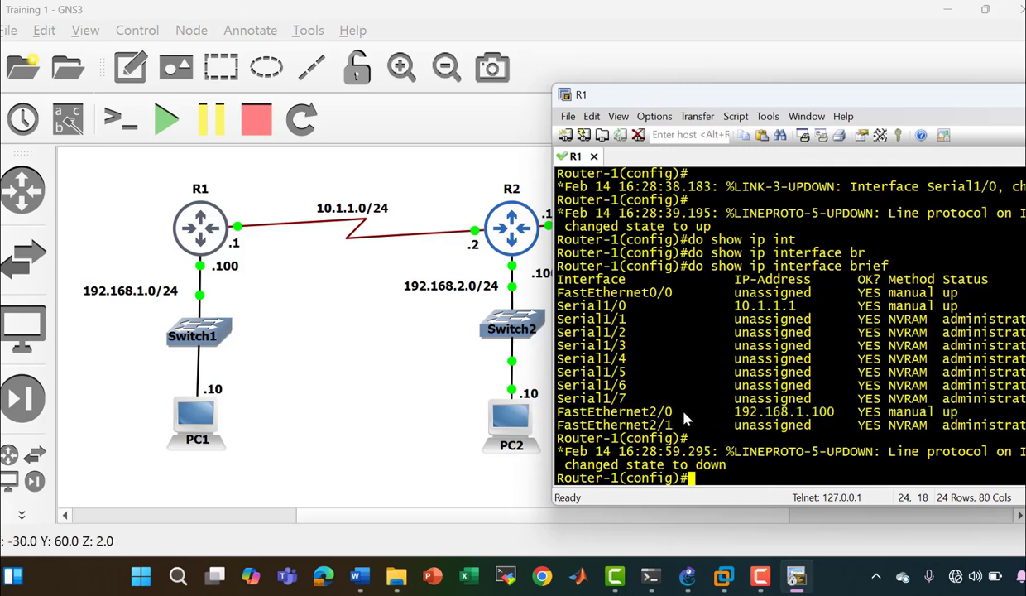
Delete the link between R1 and Switch1 in the topology
click(201, 277)
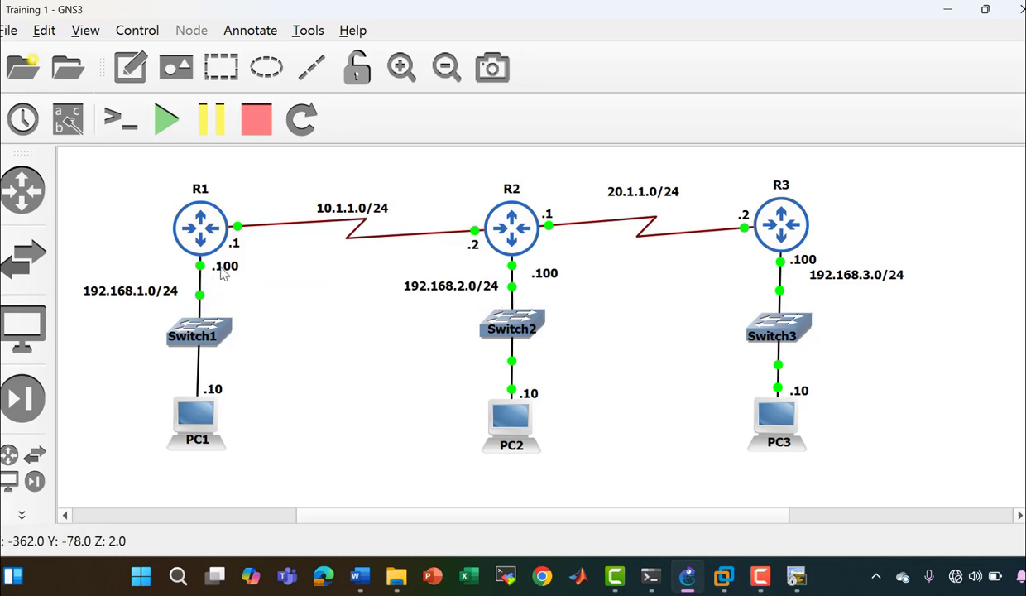
right_click(199, 298)
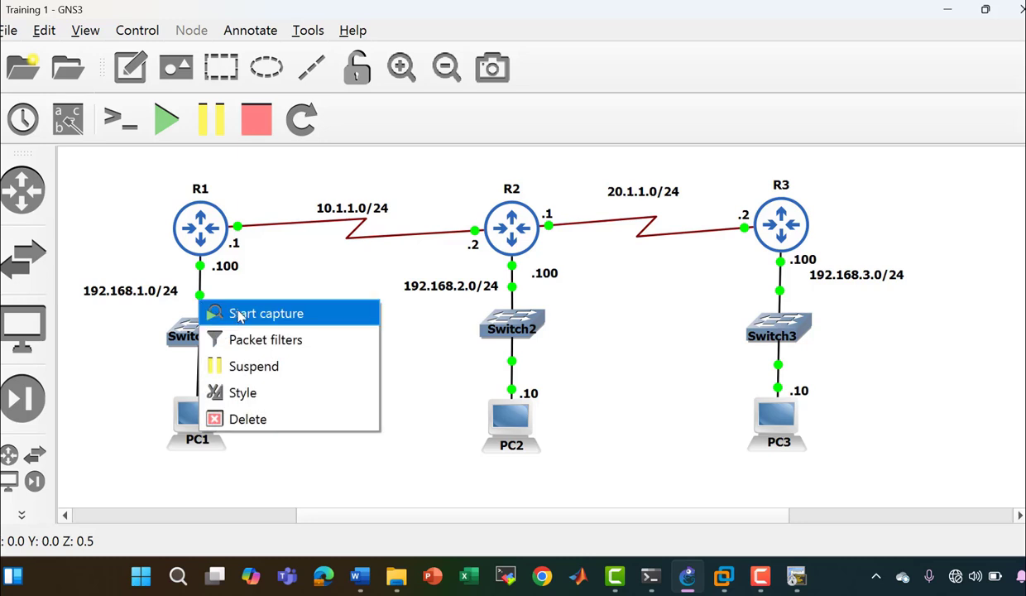
click(259, 418)
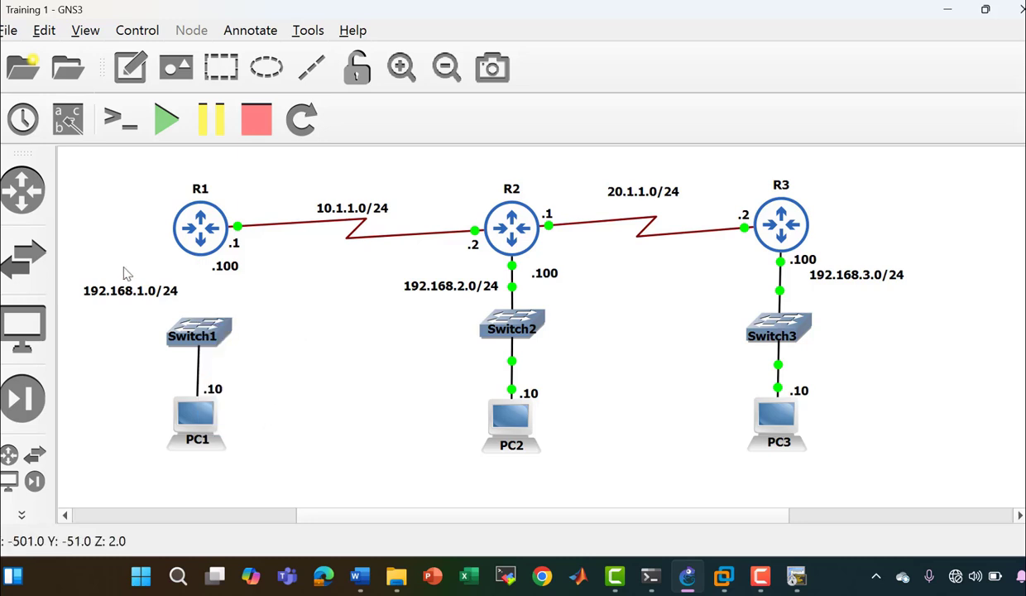
Add a link from Switch1's Ethernet0 to R1's FastEthernet2/0 and return to the R1 console
click(21, 514)
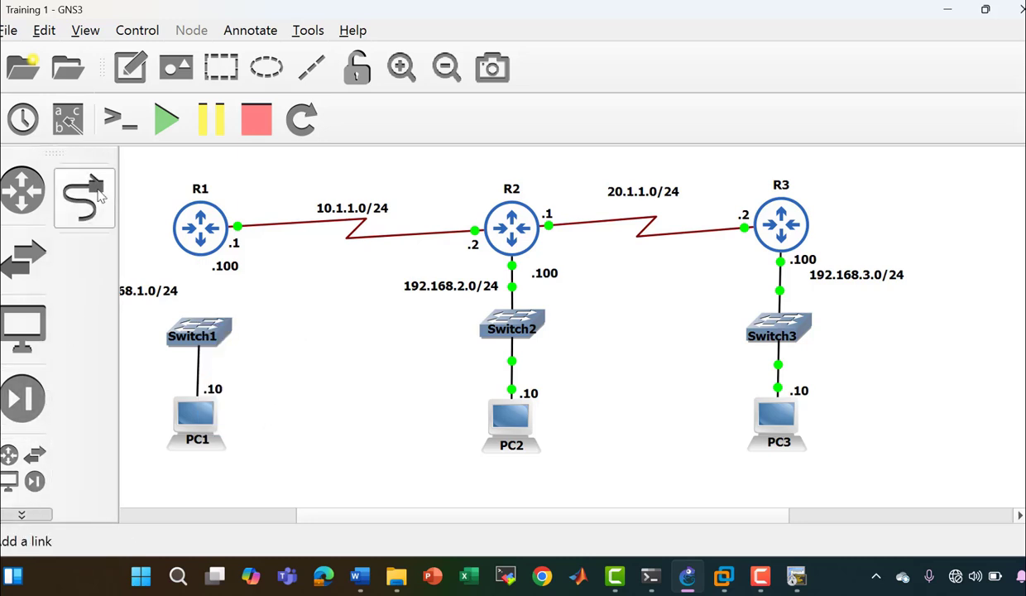
click(84, 200)
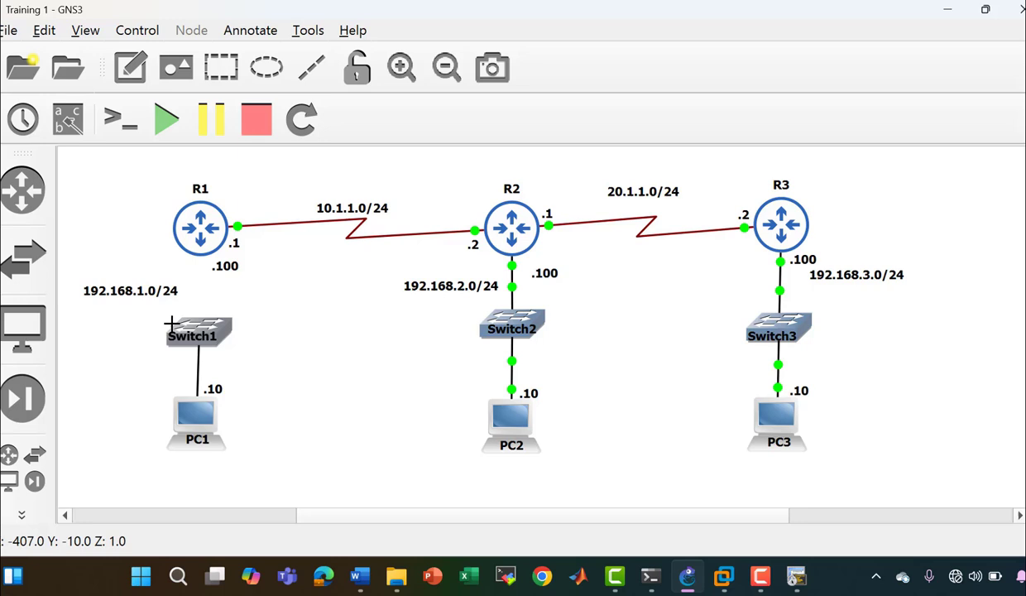
click(221, 326)
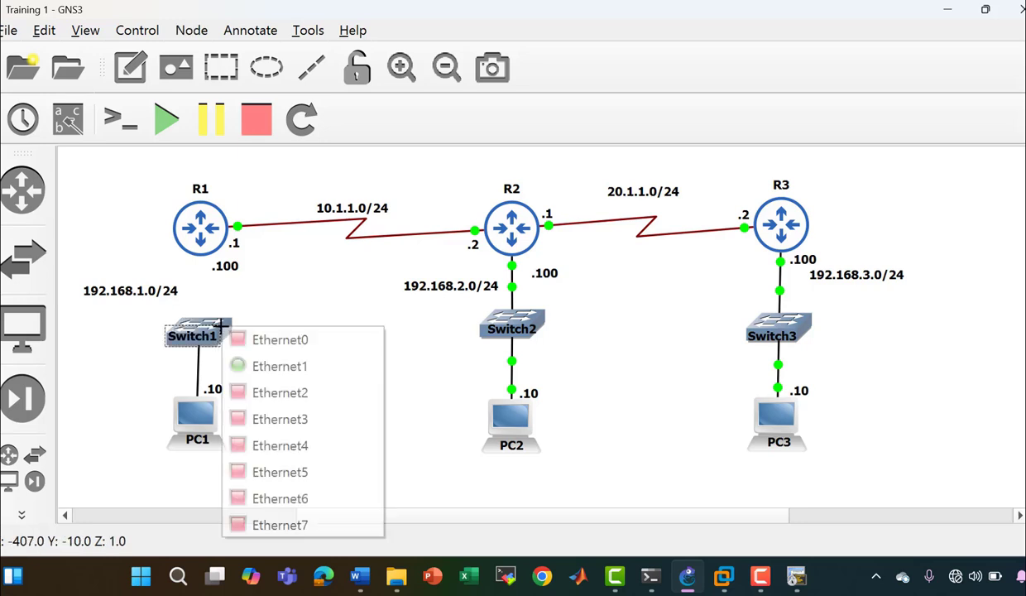
click(273, 339)
click(219, 244)
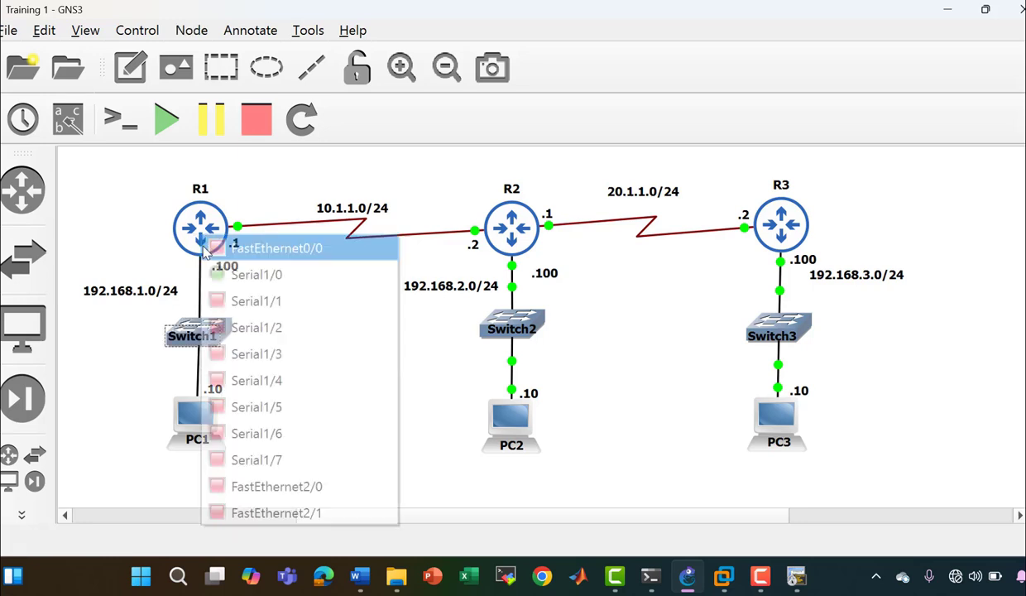
click(287, 480)
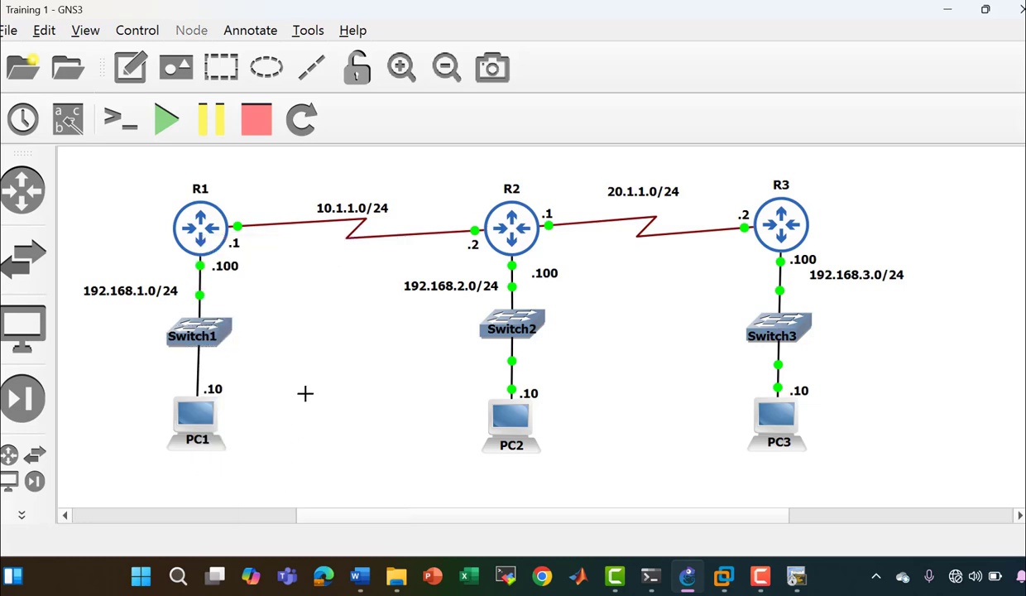
click(792, 576)
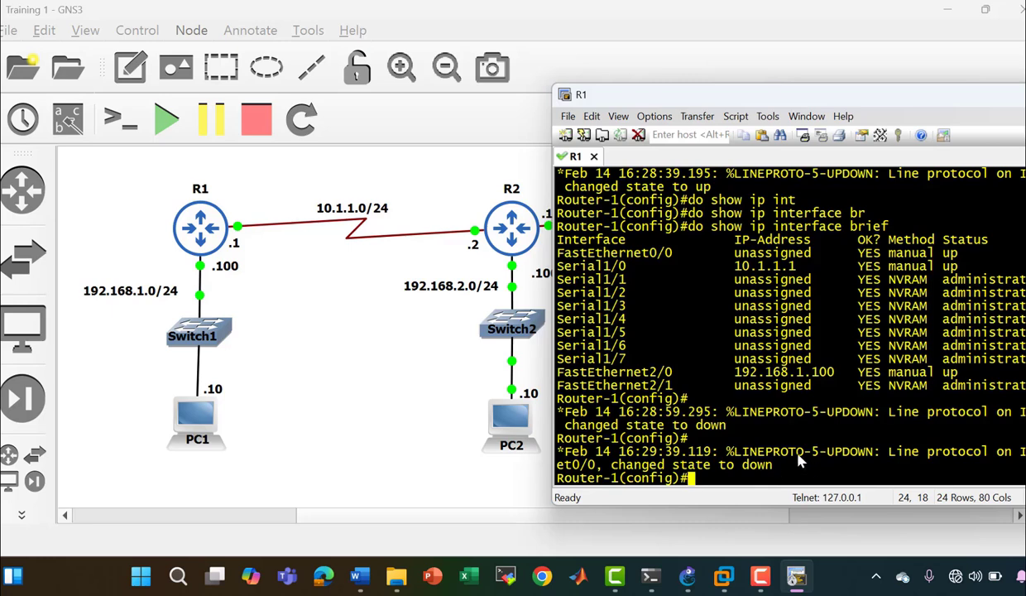
text(en)
key(Return)
key(Return)
text(show ip)
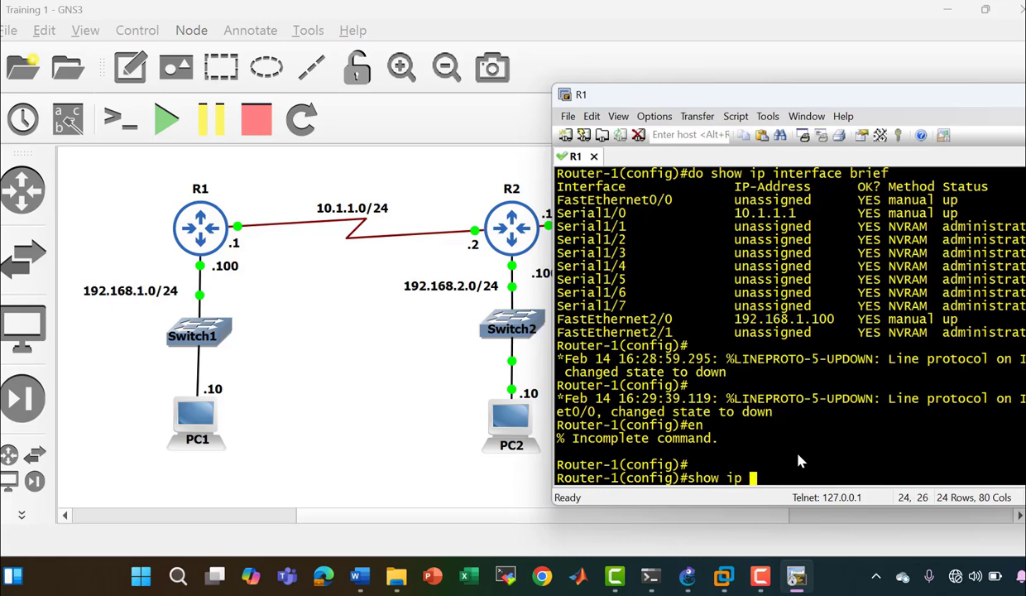
key(BackSpace)
key(BackSpace)
key(BackSpace)
key(BackSpace)
key(BackSpace)
key(BackSpace)
key(BackSpace)
key(BackSpace)
text(d)
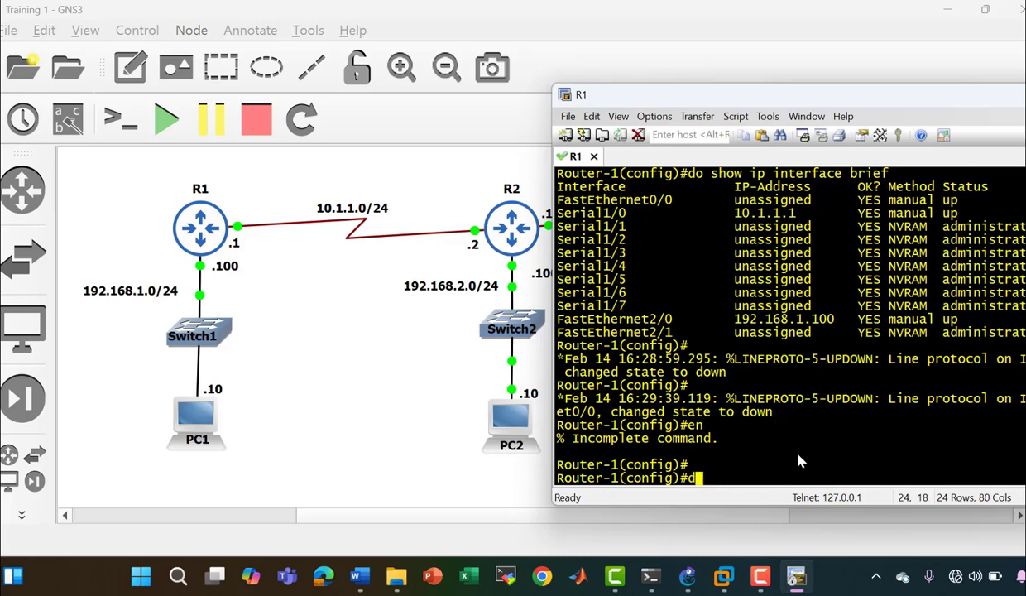
text(o s)
key(BackSpace)
key(BackSpace)
key(BackSpace)
key(BackSpace)
Run do show ip interface brief again on R1 and check the FastEthernet2/0 and Serial1/0 entries
key(Up)
key(Up)
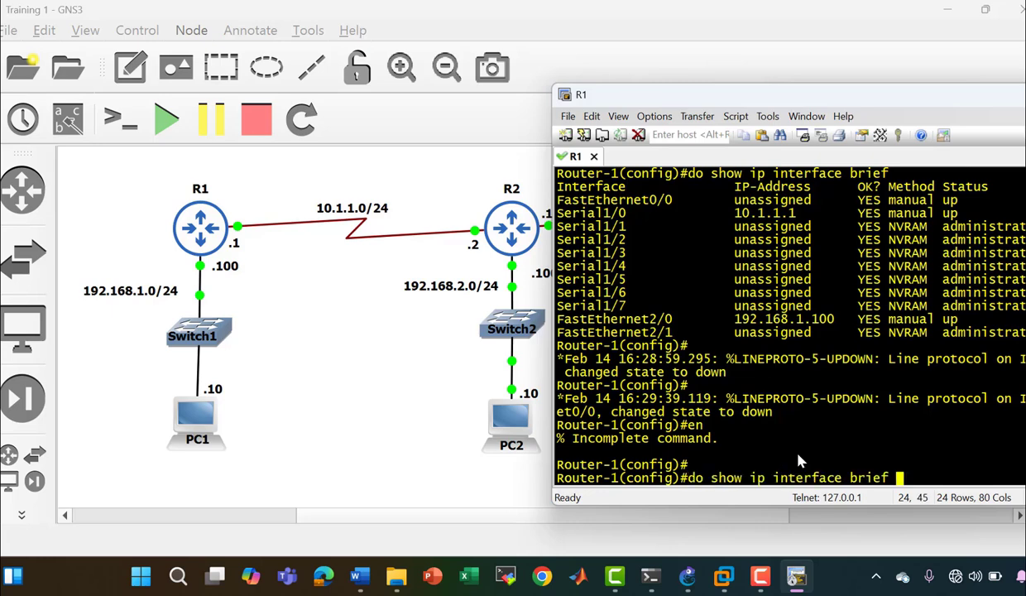
key(Return)
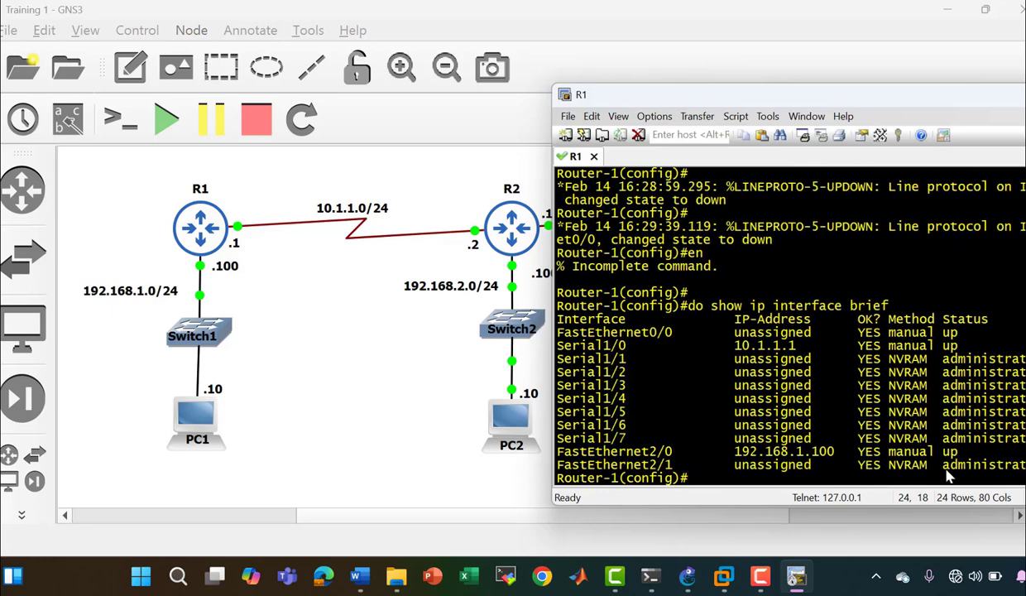
drag(953, 439, 865, 462)
double_click(866, 449)
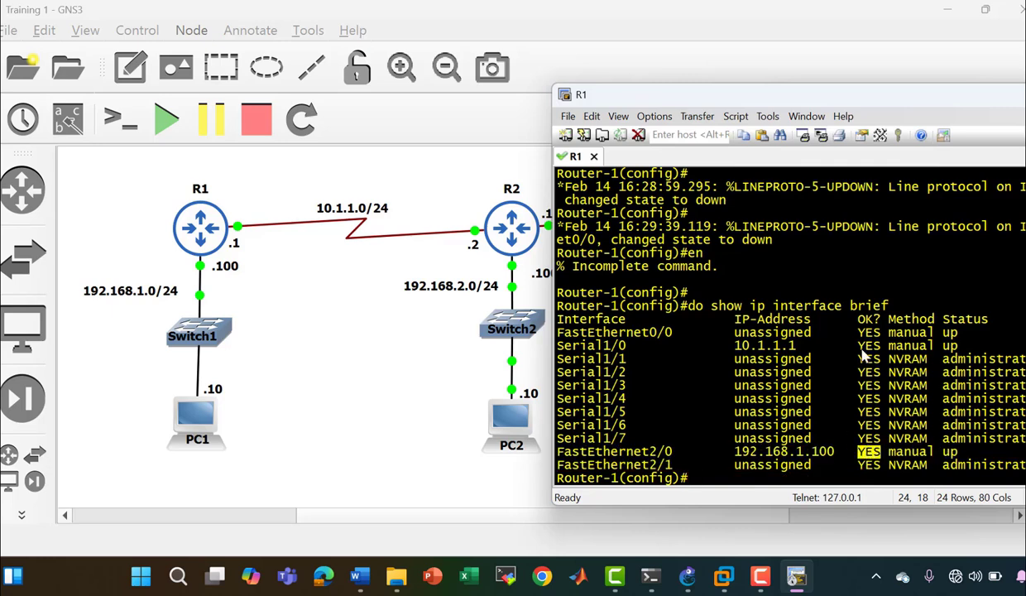
drag(799, 344, 916, 343)
click(916, 343)
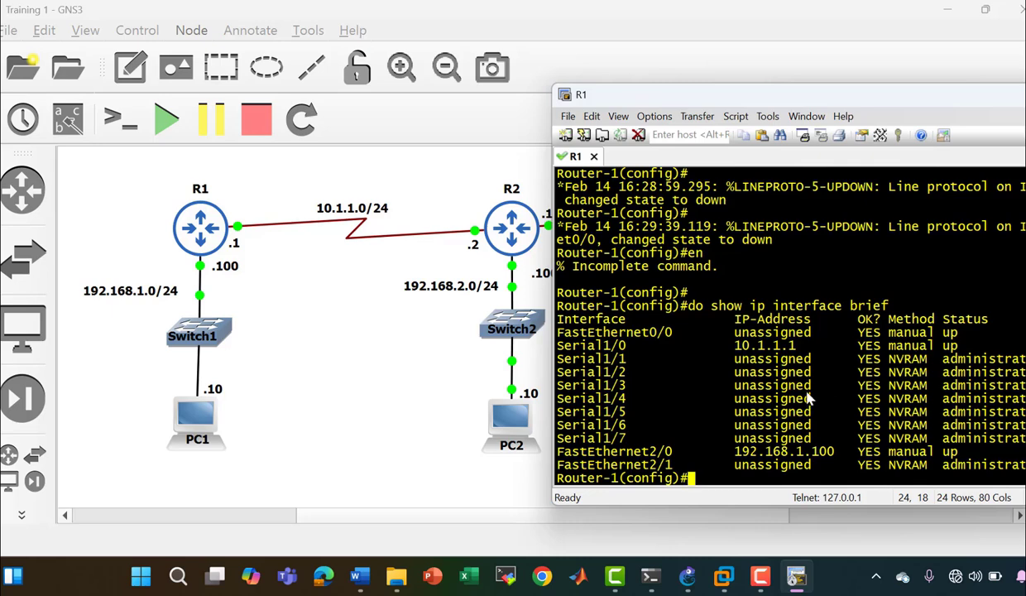
Open the console of router R2 from the topology
click(511, 232)
double_click(511, 228)
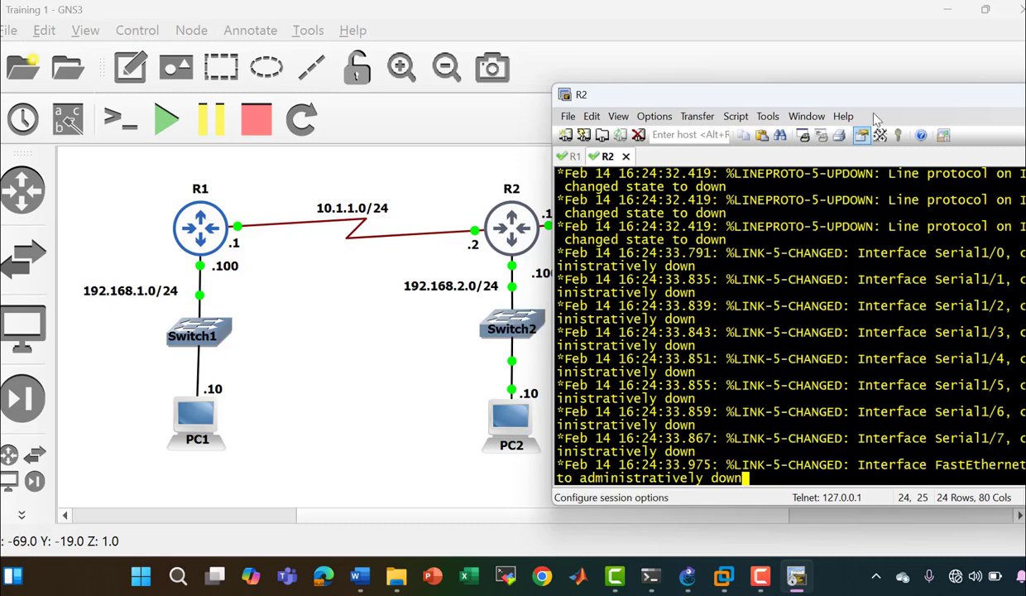
Clear the console from the topology, check which ports R2's links to R1 and R3 use, and return to the R2 console
drag(857, 89, 925, 275)
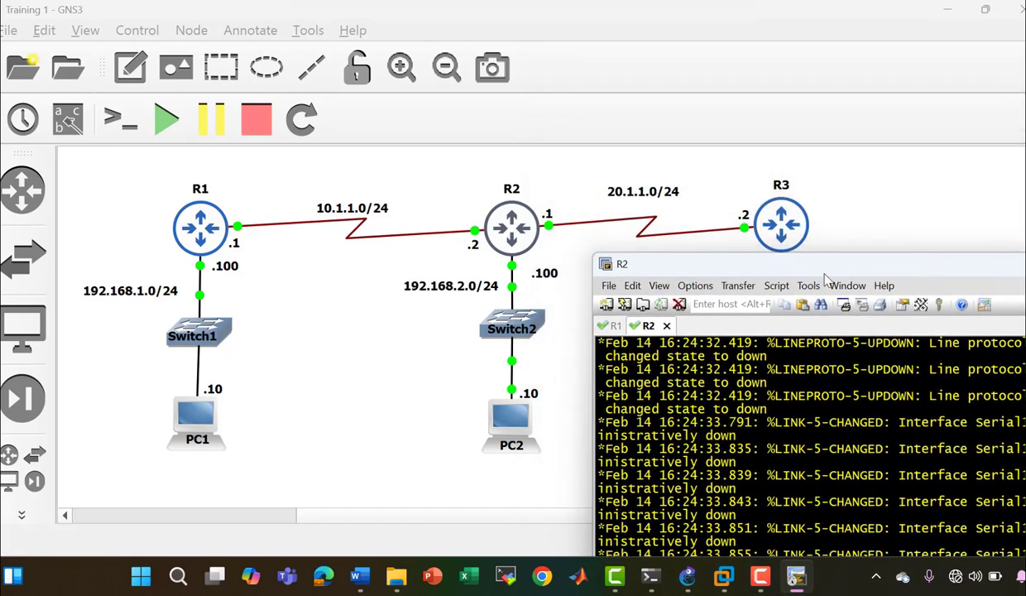
drag(728, 263, 773, 227)
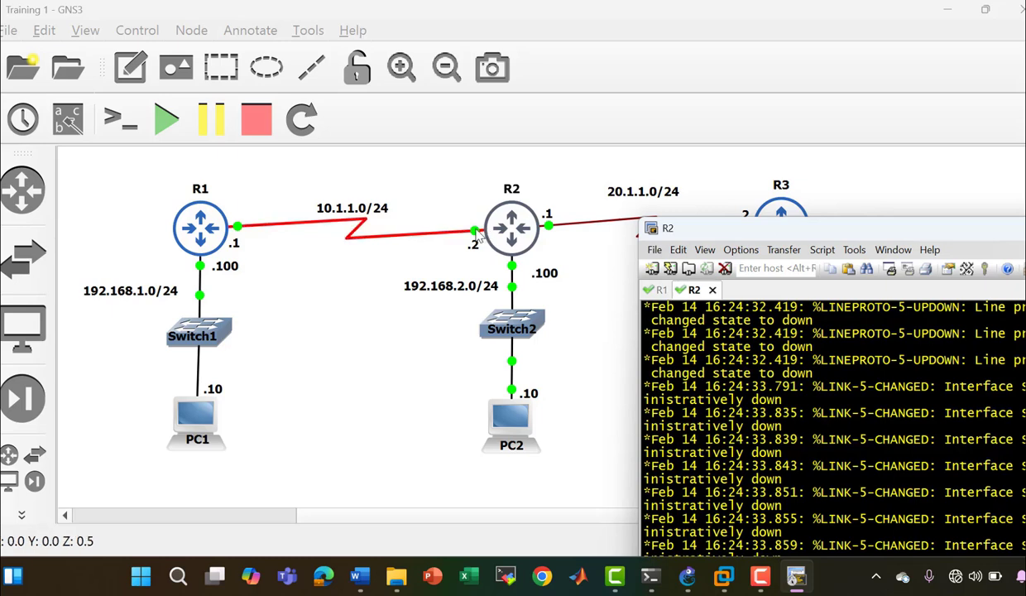
click(400, 261)
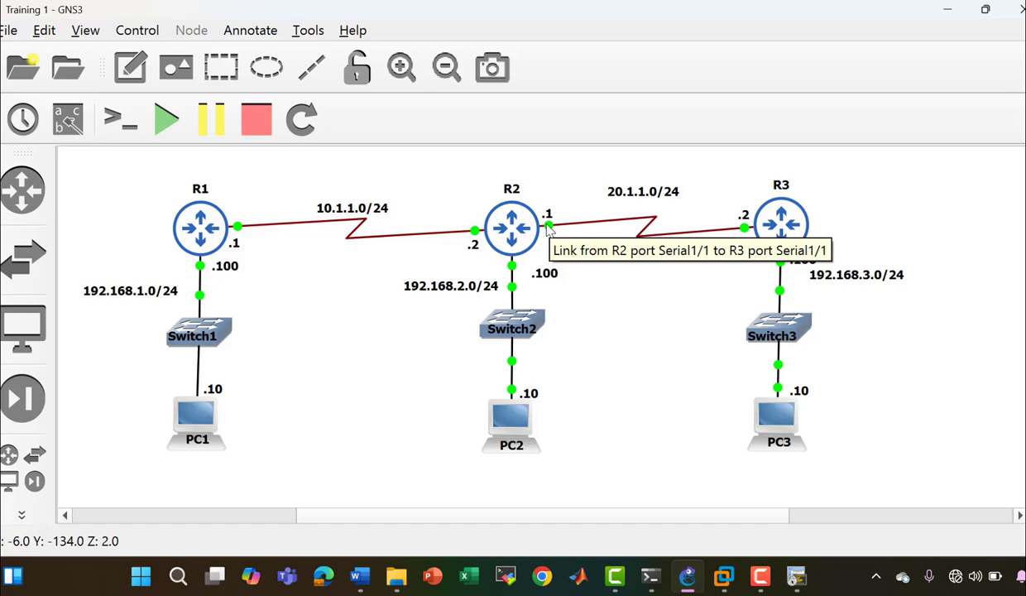
click(795, 575)
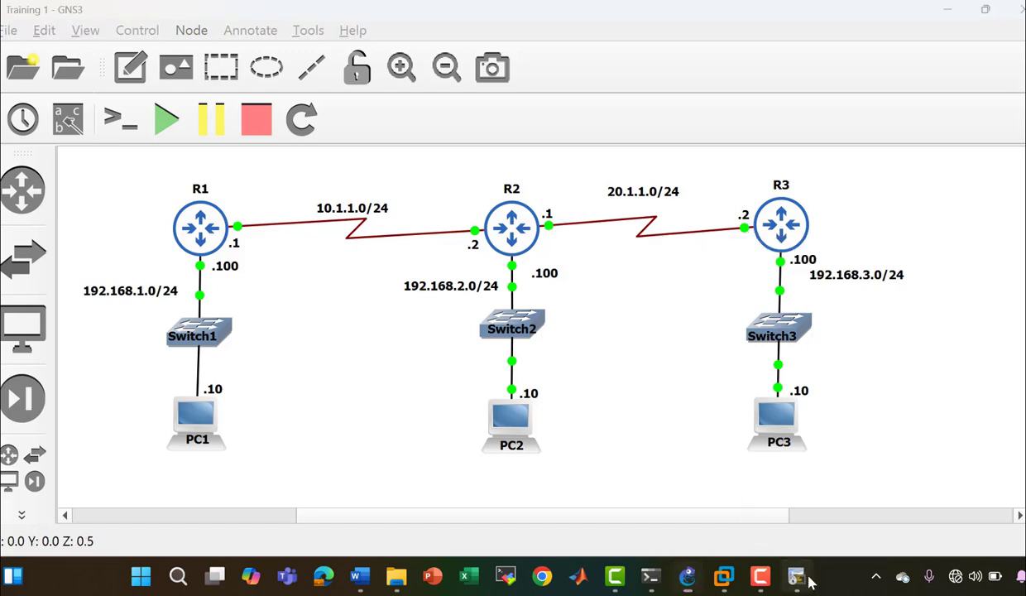
drag(791, 229, 771, 35)
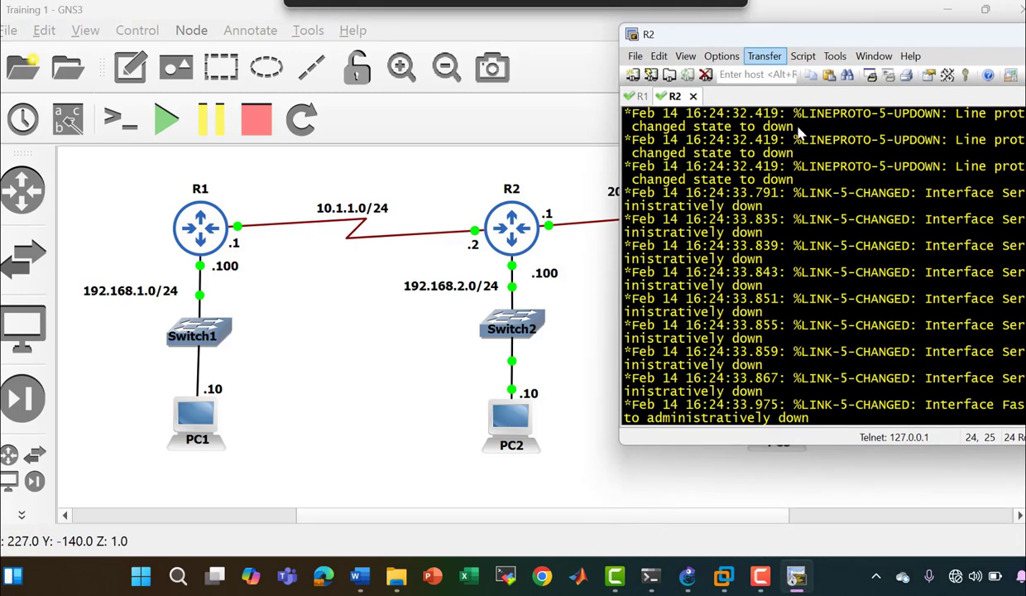
Run show ip interface brief on R2 and examine the interface address list
text(e)
key(Return)
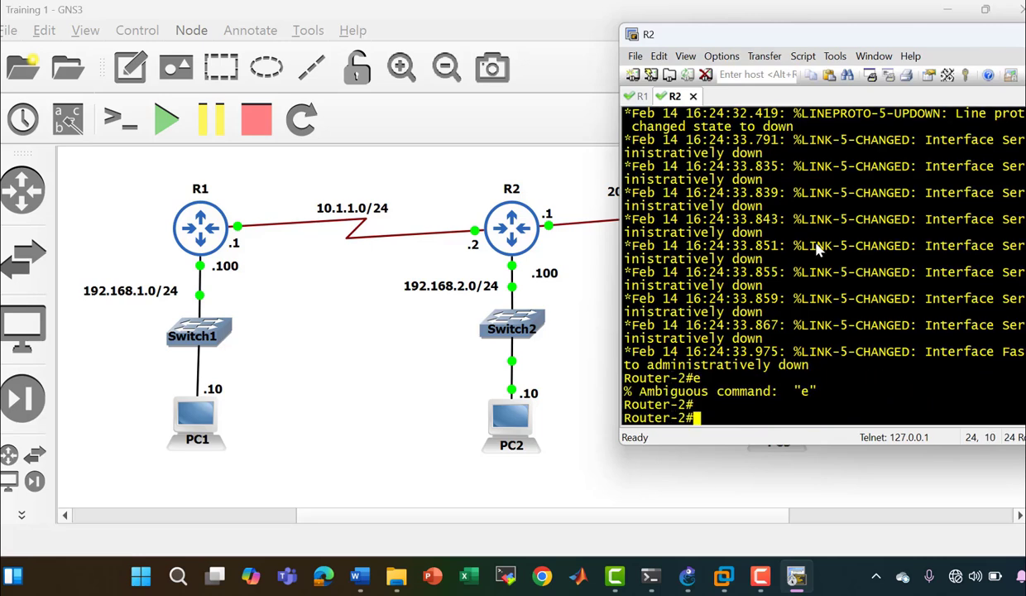
key(Return)
text(show ip int)
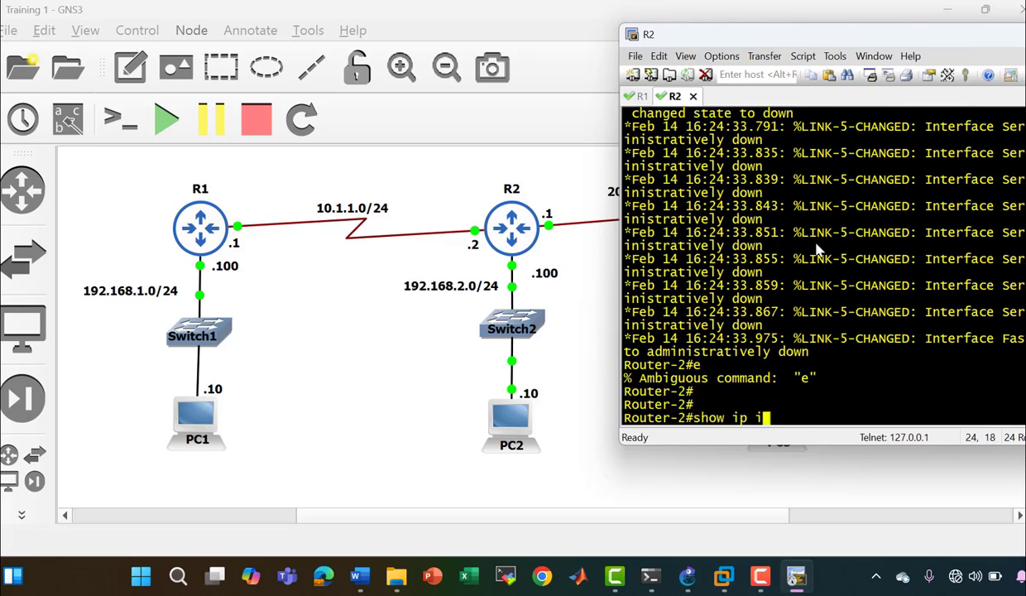
key(Tab)
text(br)
key(Tab)
key(Return)
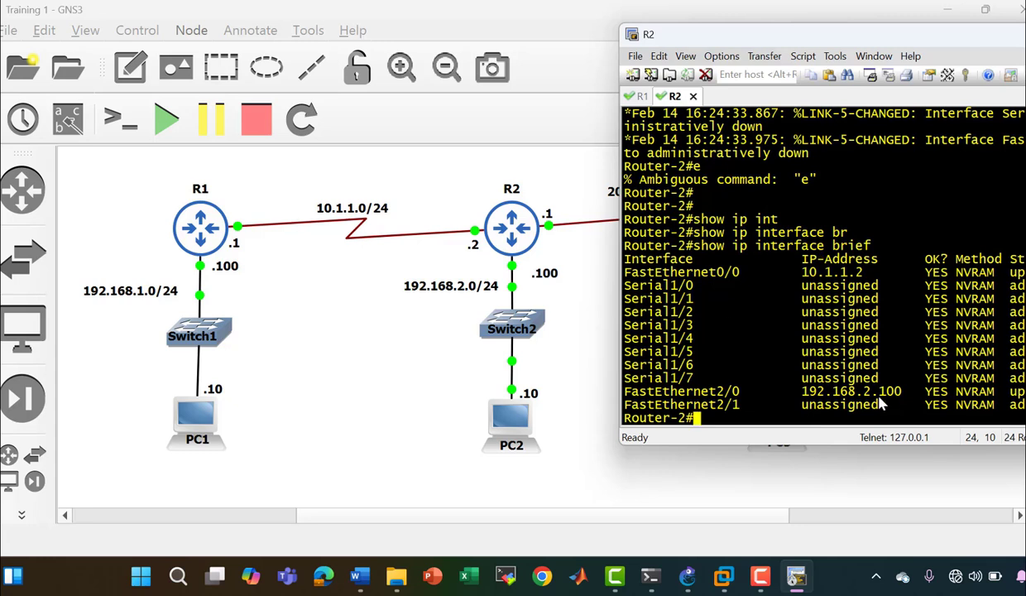
drag(863, 271, 796, 280)
click(794, 279)
Enter global configuration mode on R2 with configure t
text(conf)
key(Tab)
text(t)
key(Return)
Remove the IP address from R2's interface f0/0 with no ip address and exit interface configuration
text(int)
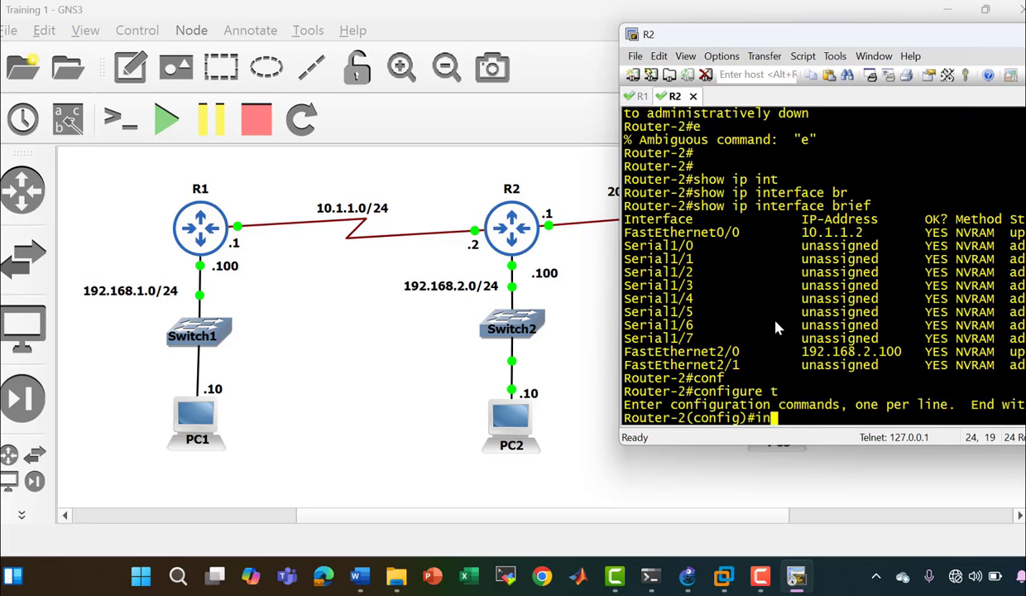
key(Tab)
text(f)
text(0/0)
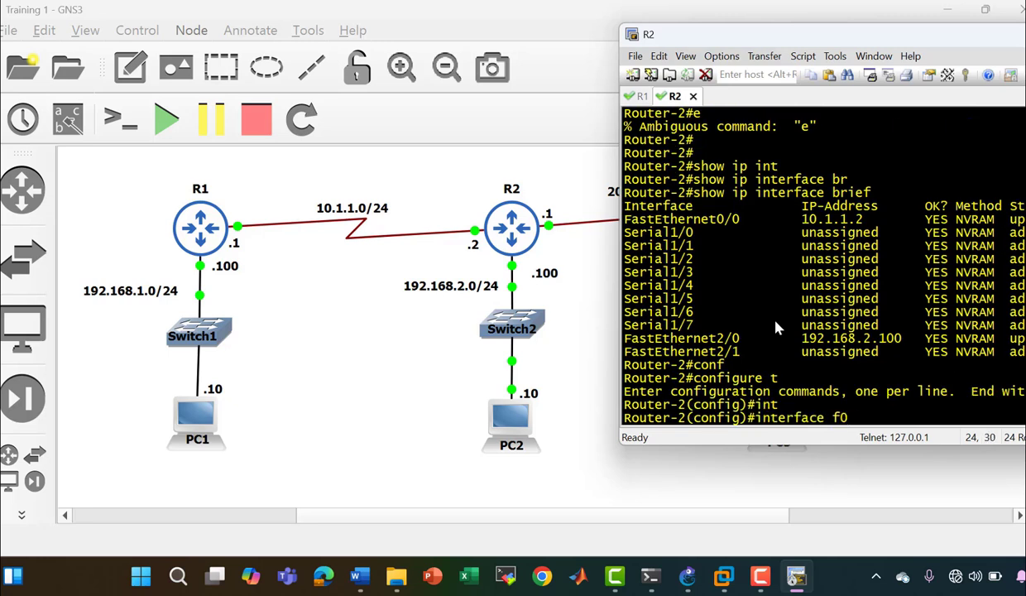
key(Return)
text(no ip)
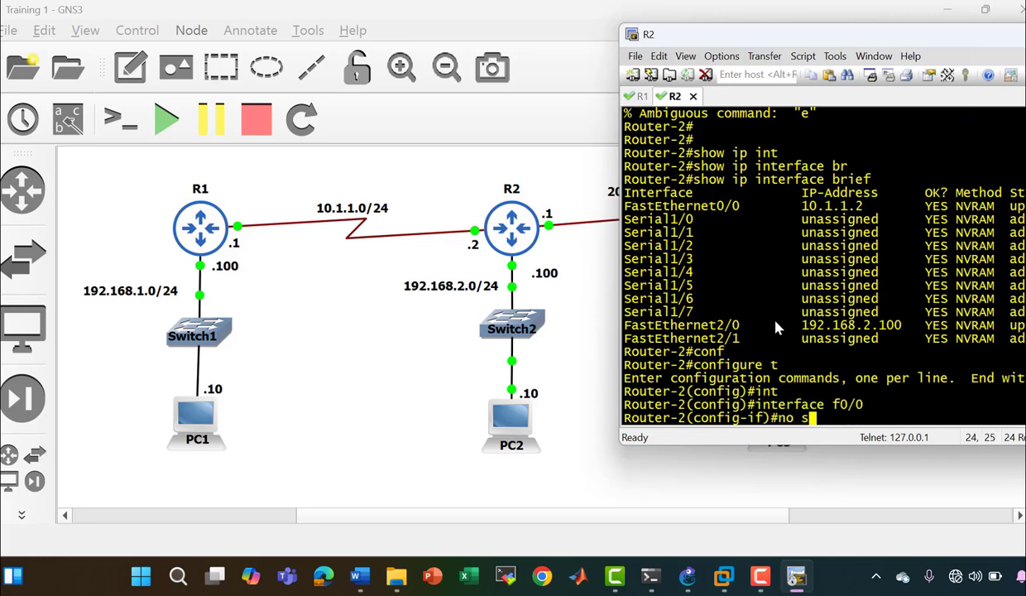
text( add)
key(Tab)
key(Return)
text(ex)
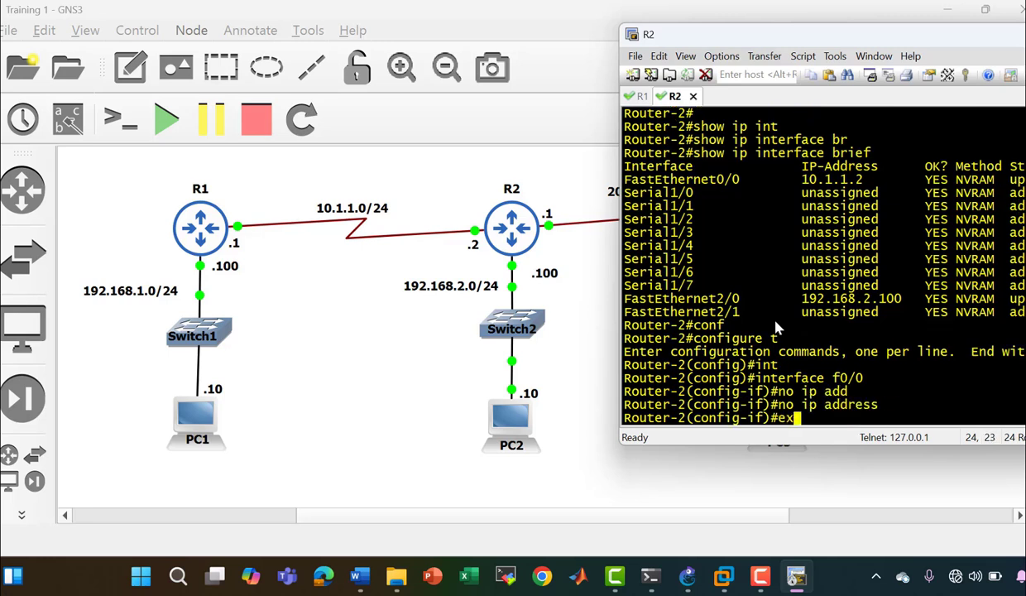
text(it)
key(Return)
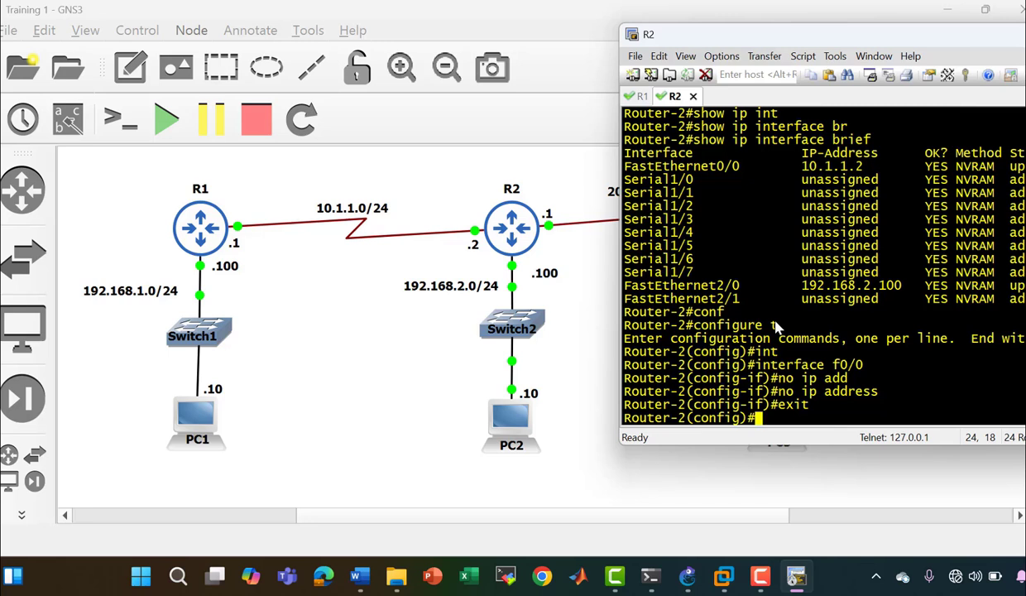
Assign IP address 10.1.1.2 with mask 255.255.255.0 to R2's interface s1/0
text(int)
key(Tab)
text(s)
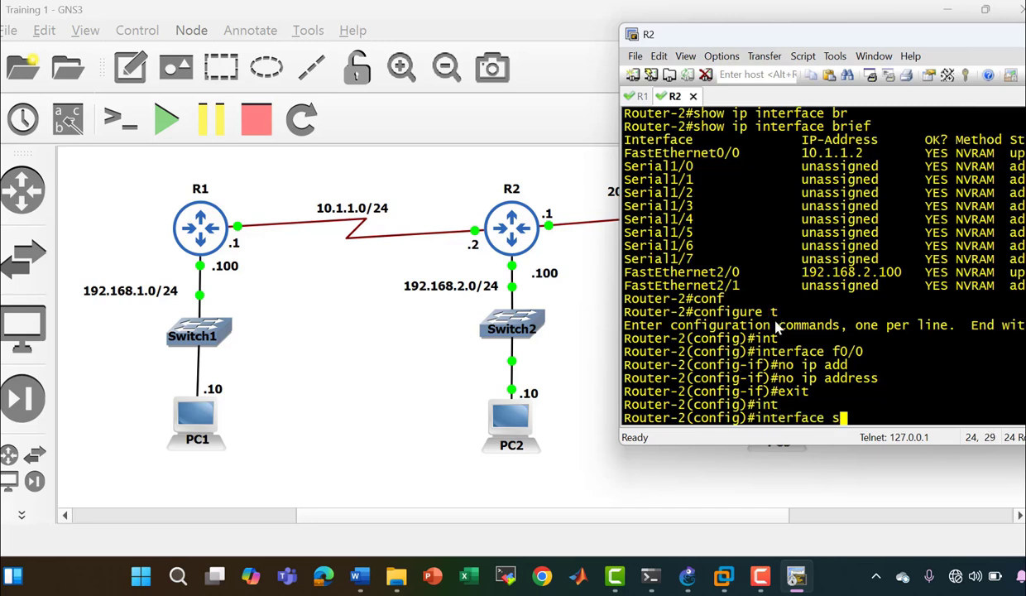
text(1/0)
key(Return)
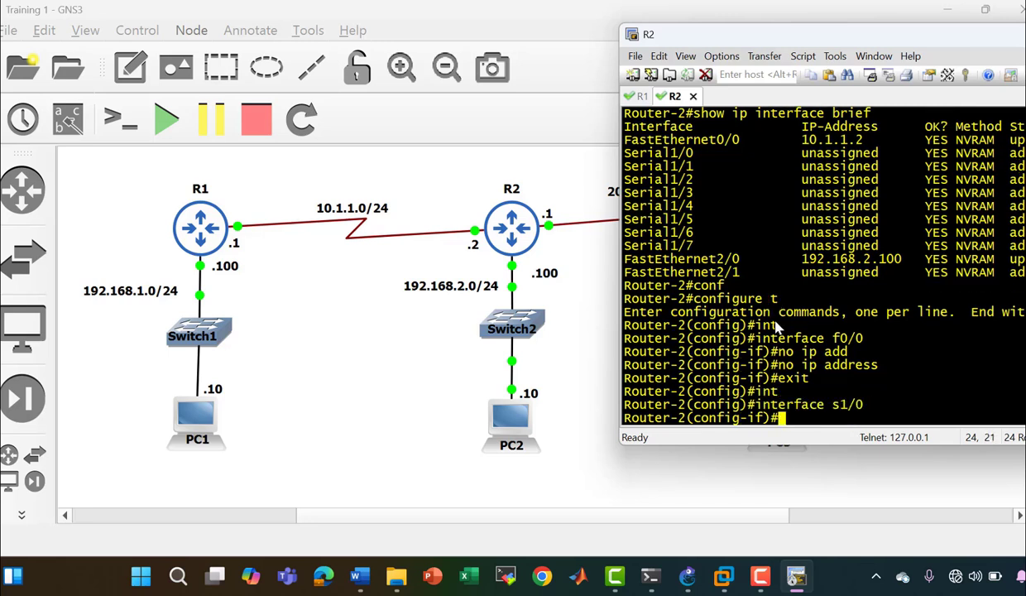
text(ip add 1)
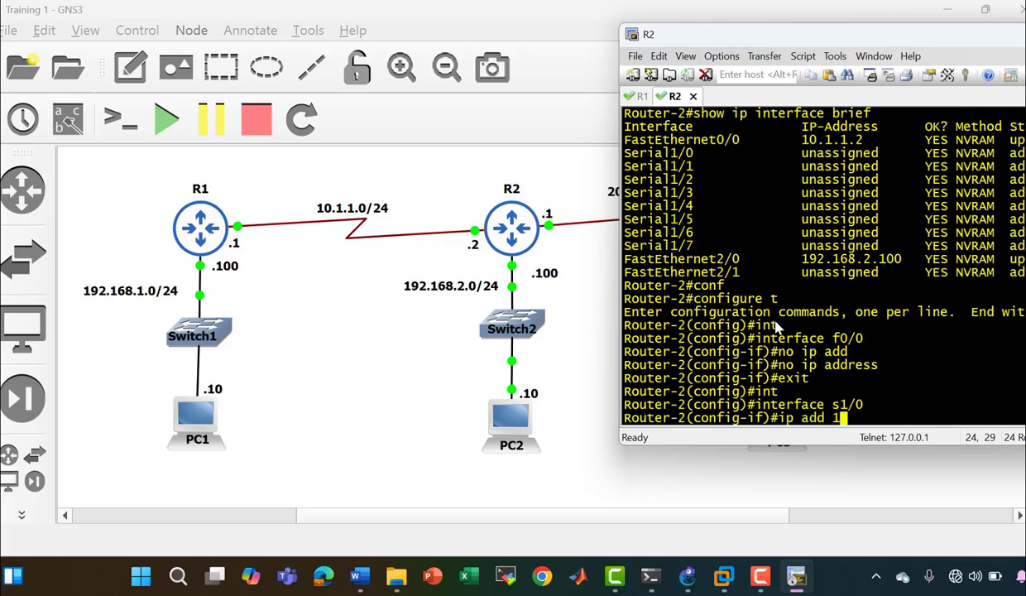
text(0.1.1.2 255)
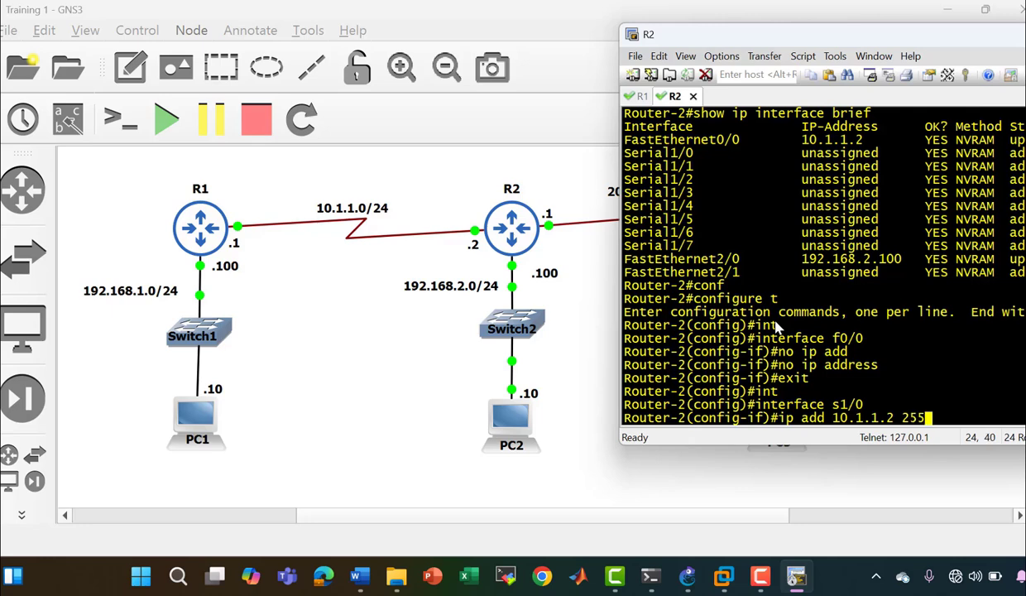
text(.255.255.0)
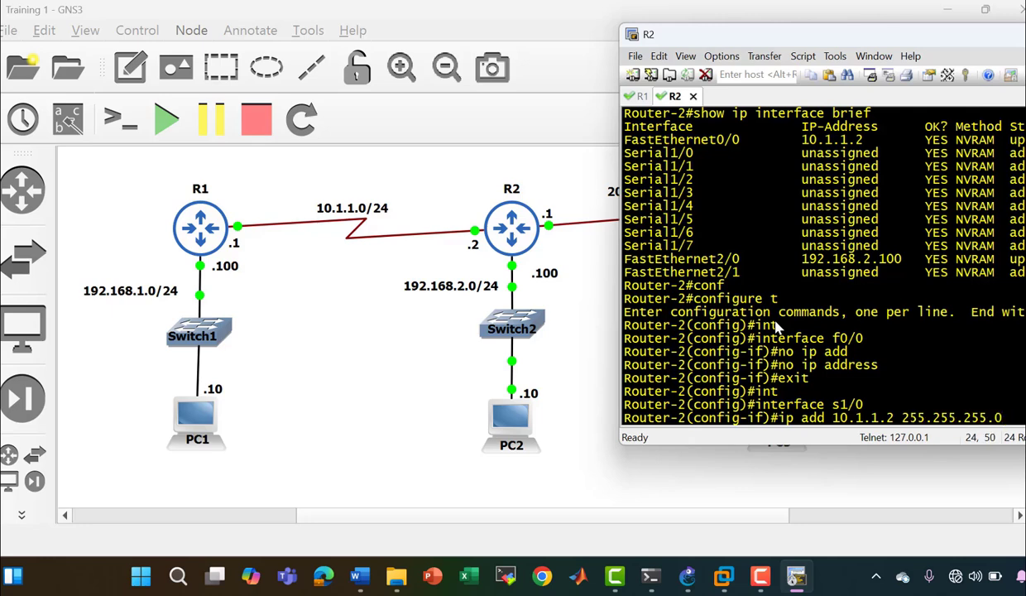
key(Return)
Enable R2's interface s1/0 with no shutdown and exit its interface configuration
text(no sh)
key(Tab)
key(Return)
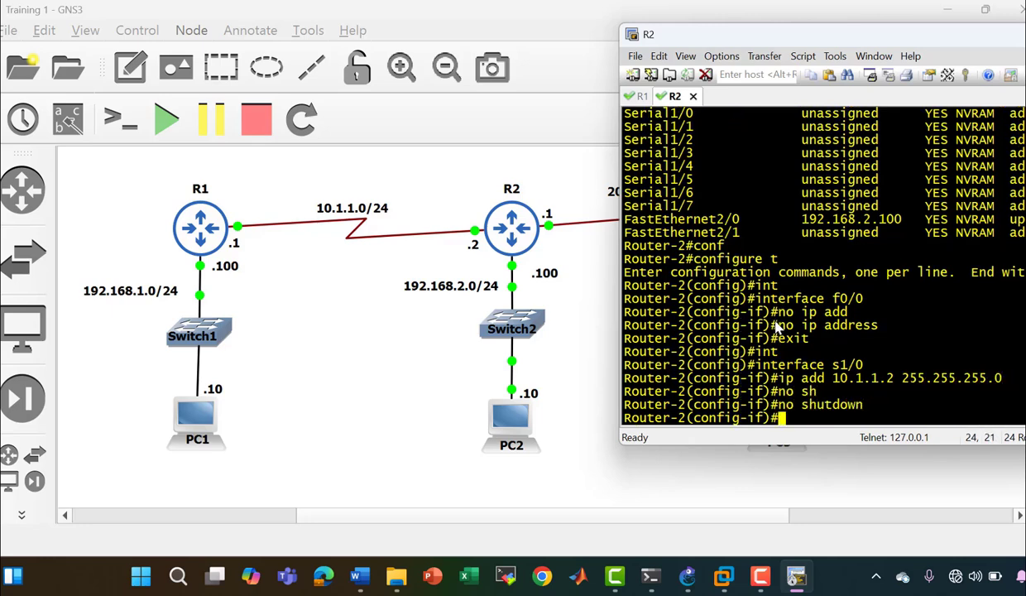
text(exit)
key(Return)
Assign IP address 20.1.1.1 with mask 255.255.255.0 to R2's interface s1/1
text(int)
key(Tab)
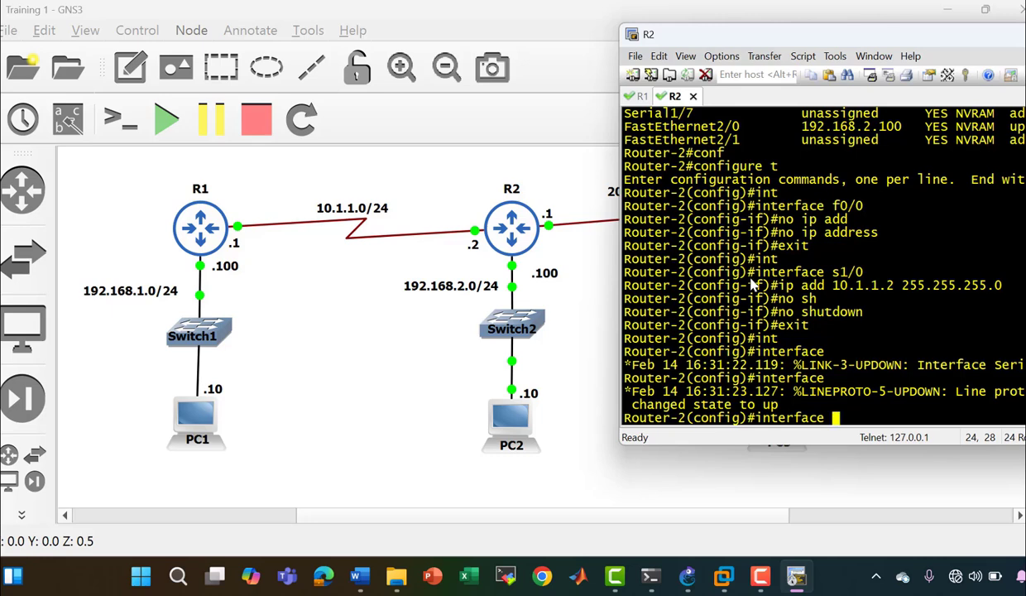
text(s1/1)
key(Return)
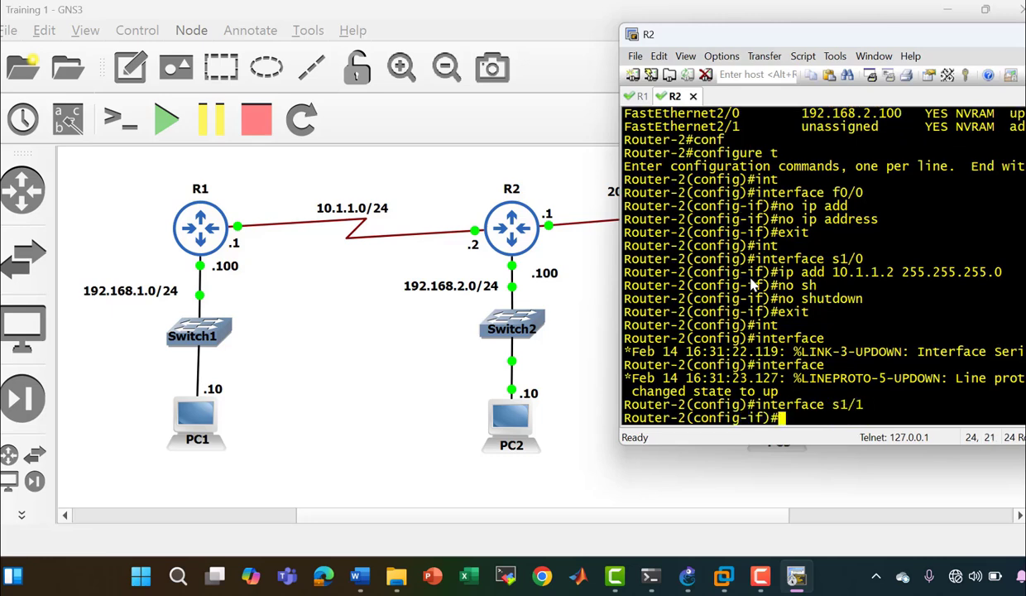
text(ip add)
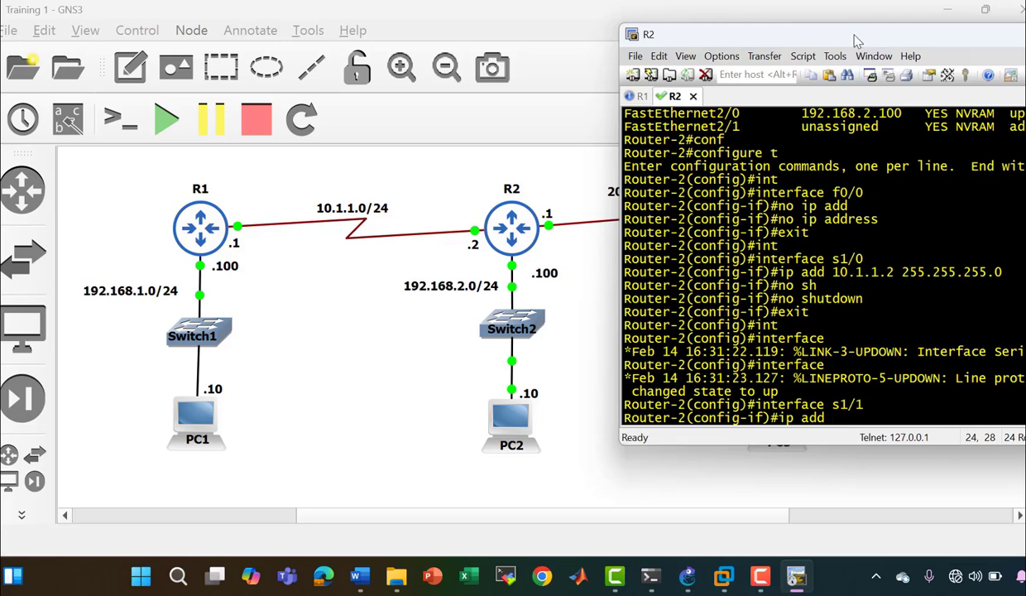
drag(828, 34, 826, 225)
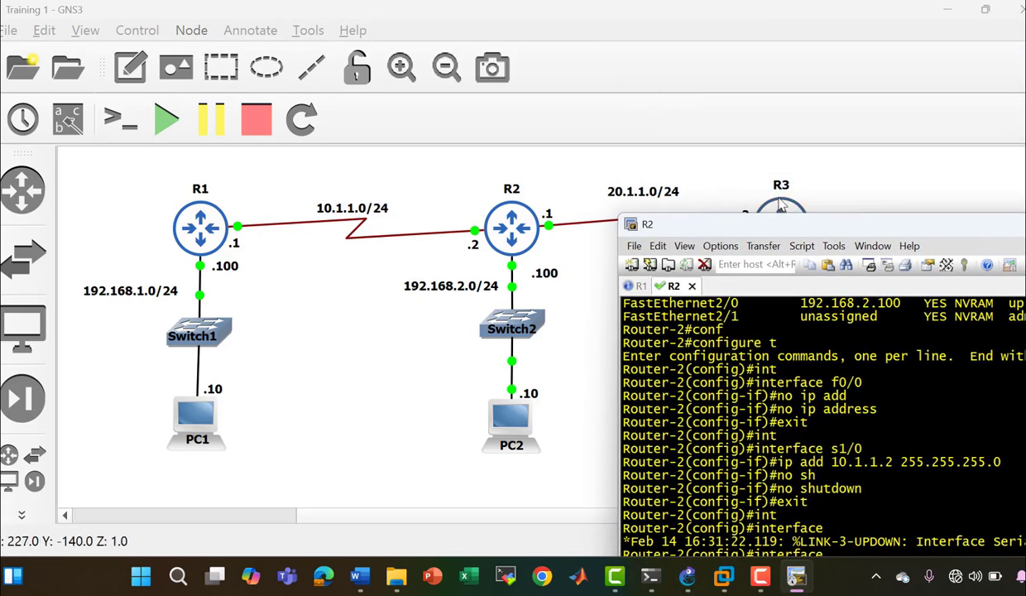
drag(755, 217, 778, 170)
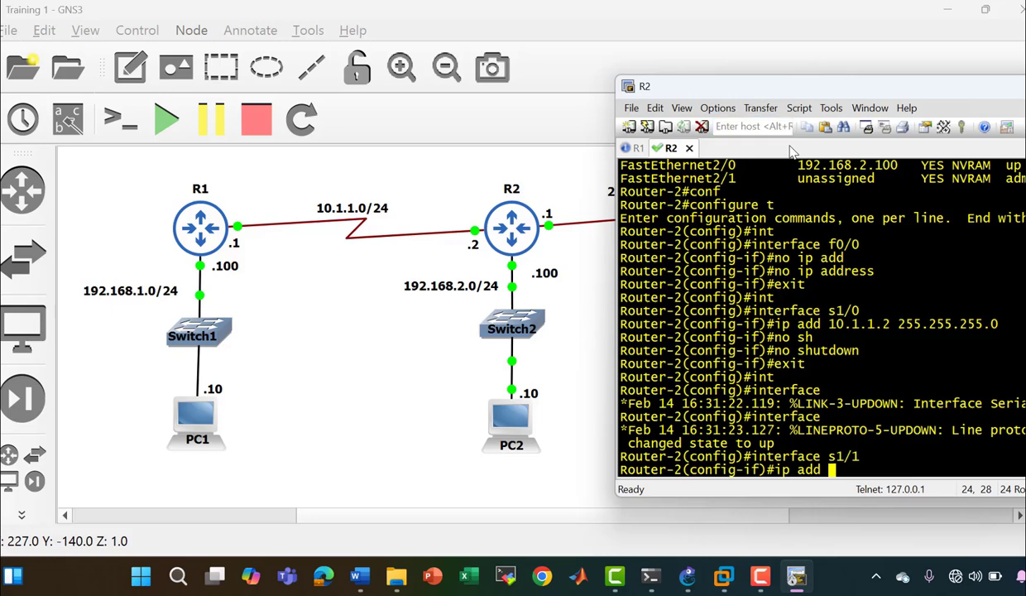
text(20.1.1.)
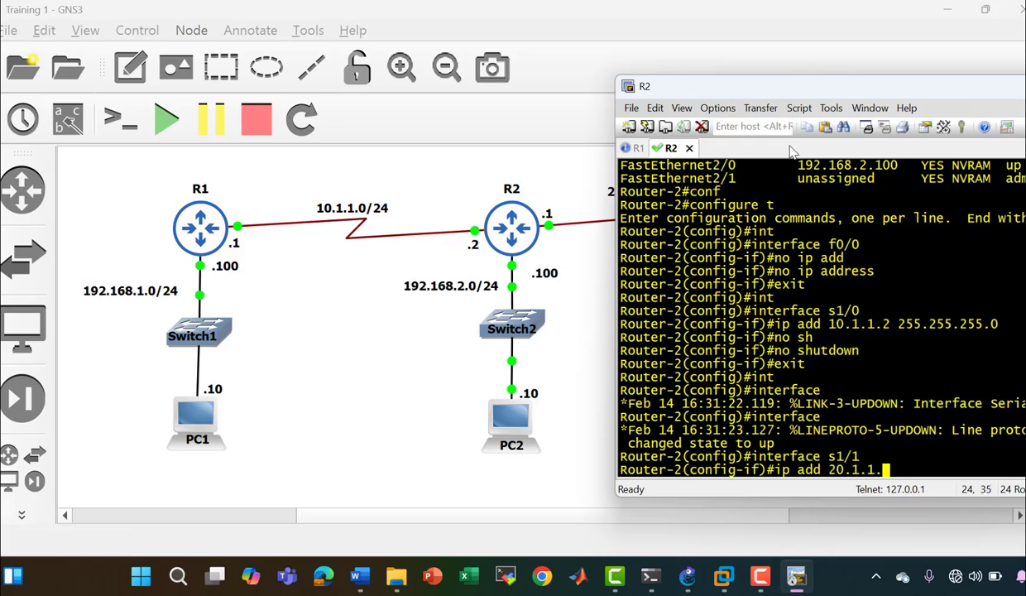
text(1 255.2)
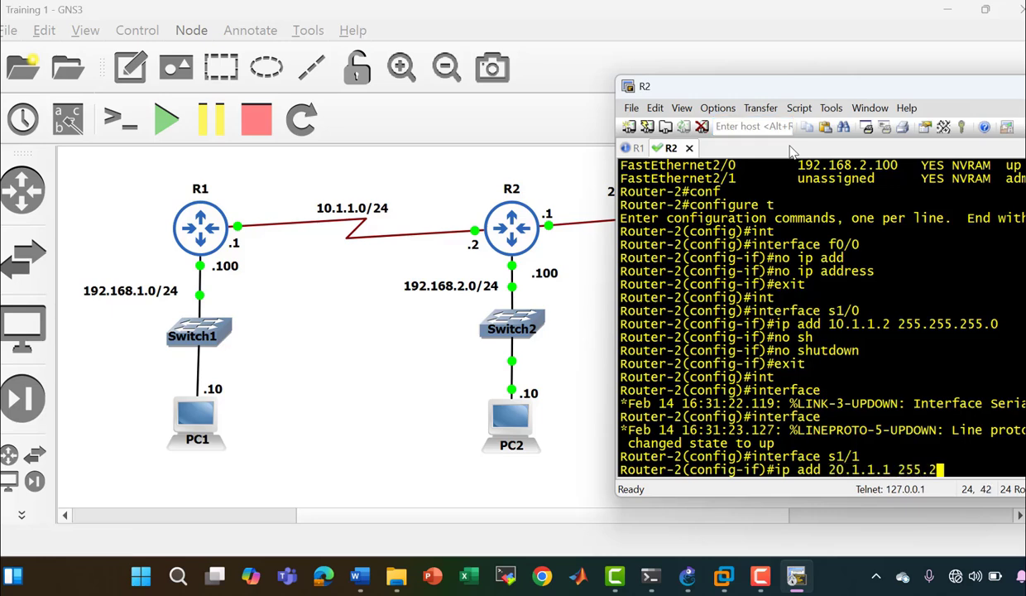
text(55.255.0)
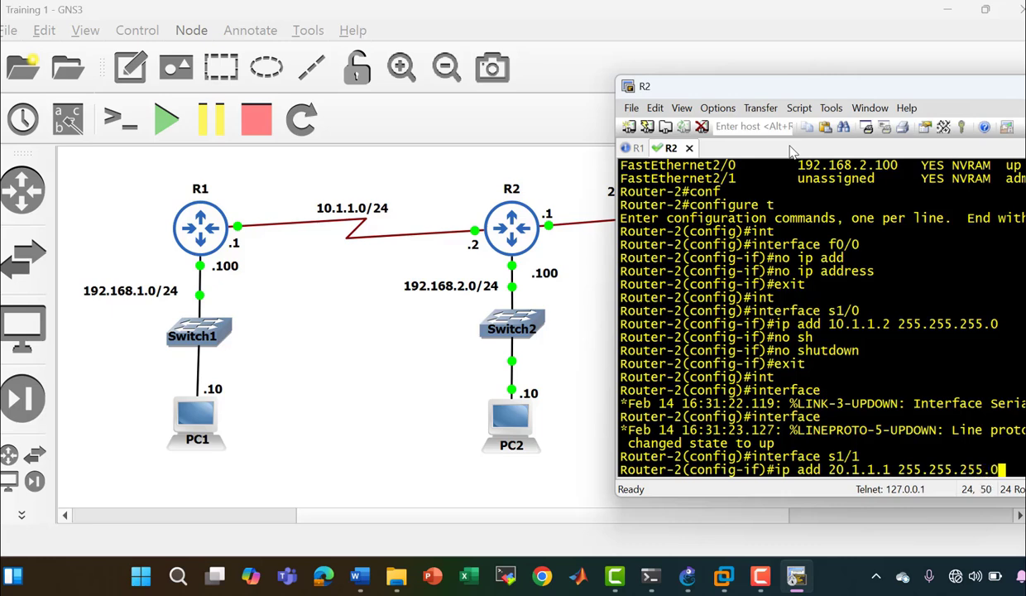
key(Return)
Enable R2's interface s1/1 with no shutdown and exit its interface configuration
text(no sh)
key(Tab)
key(Return)
text(er-2(config-if)#e)
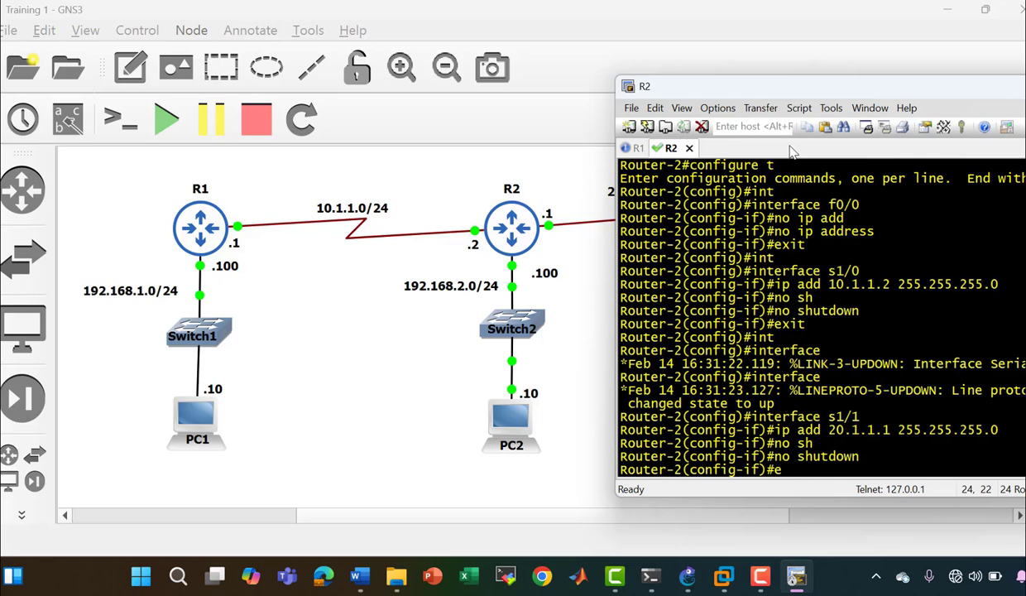
text(xit)
key(Return)
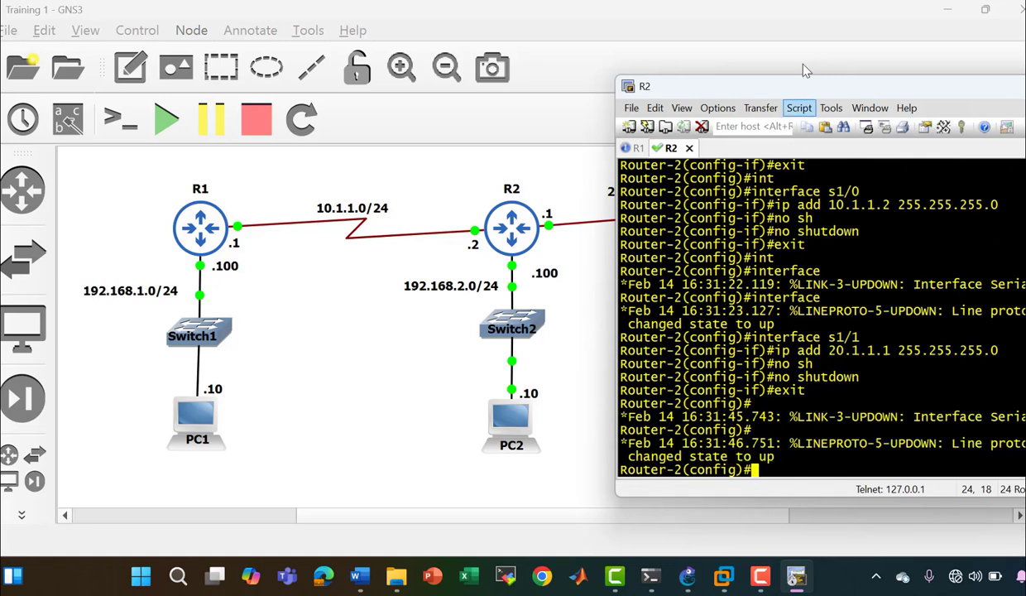
Move the console clear of R3 in the topology, then open R3's console and bring up its prompt
drag(790, 93, 465, 186)
drag(733, 182, 455, 144)
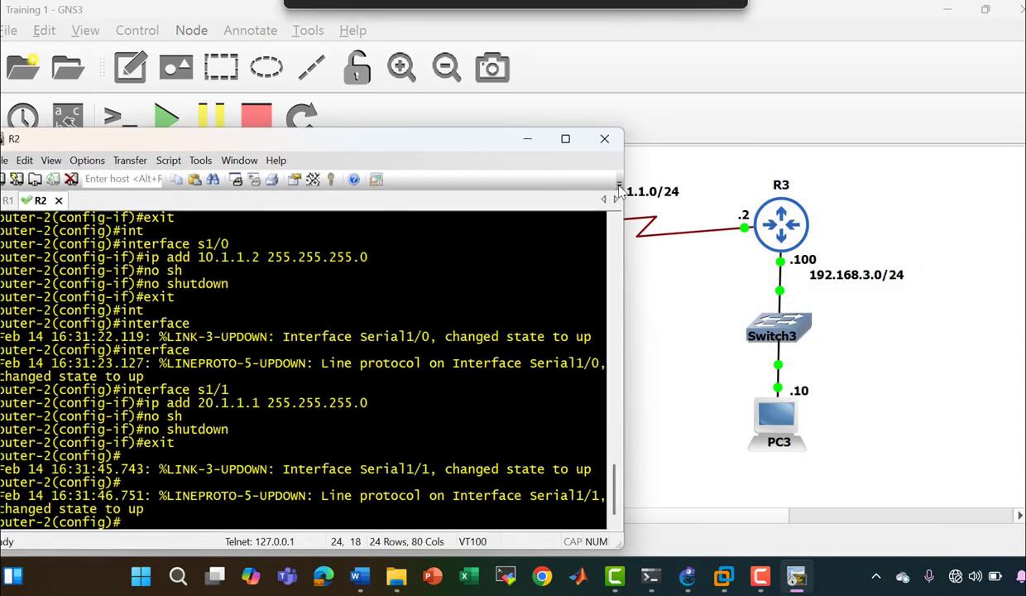
double_click(781, 224)
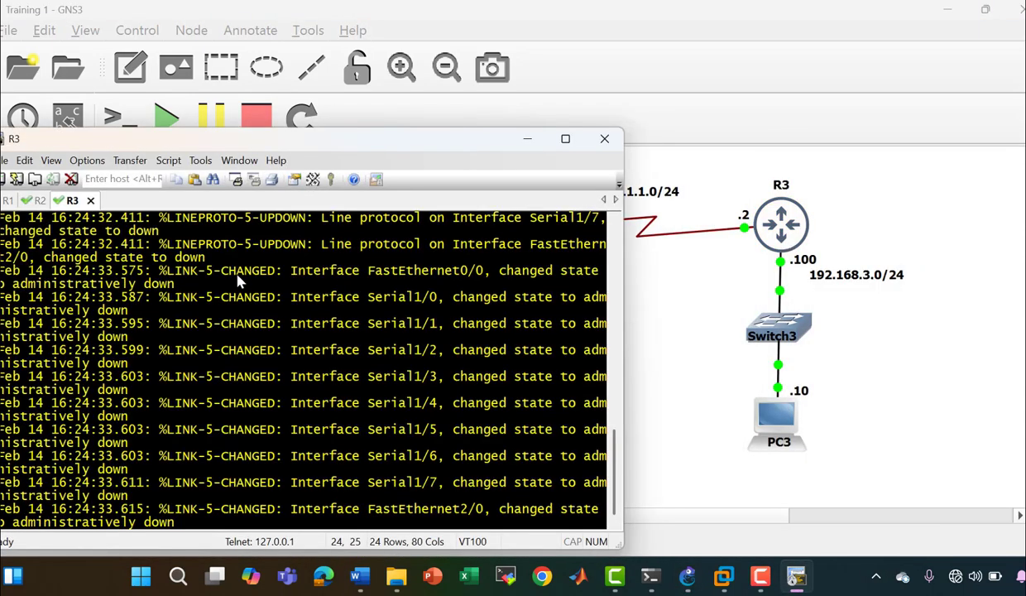
key(Return)
key(Return)
key(Return)
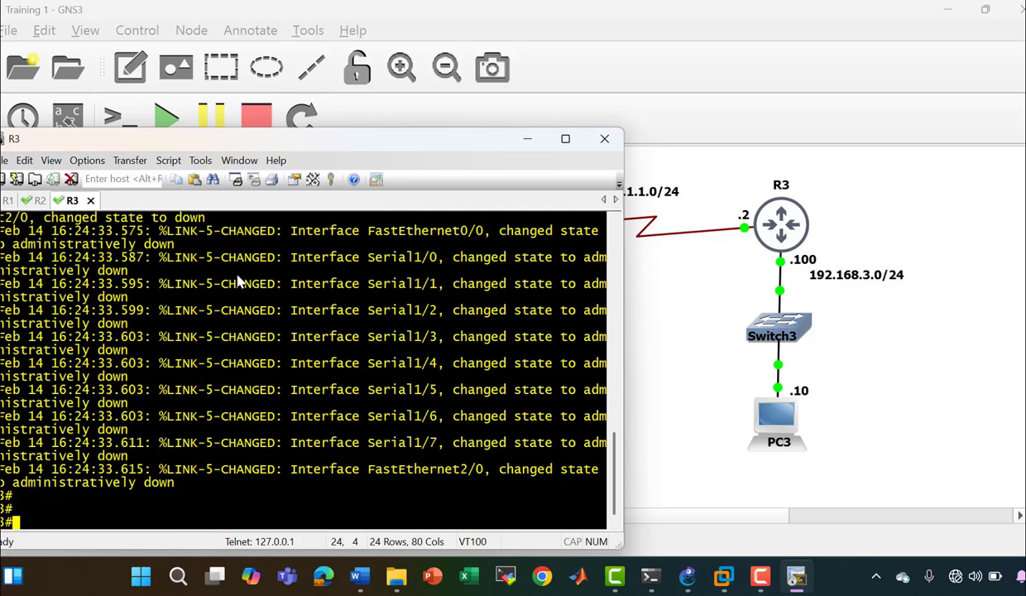
Enter global configuration mode on R3 with configure t
text(conf)
key(BackSpace)
key(BackSpace)
key(BackSpace)
key(BackSpace)
text(conf)
key(Tab)
text(t)
key(Return)
Assign IP address 20.1.1.2 with mask 255.255.255.0 to R3's interface s1/1
text(int)
key(Tab)
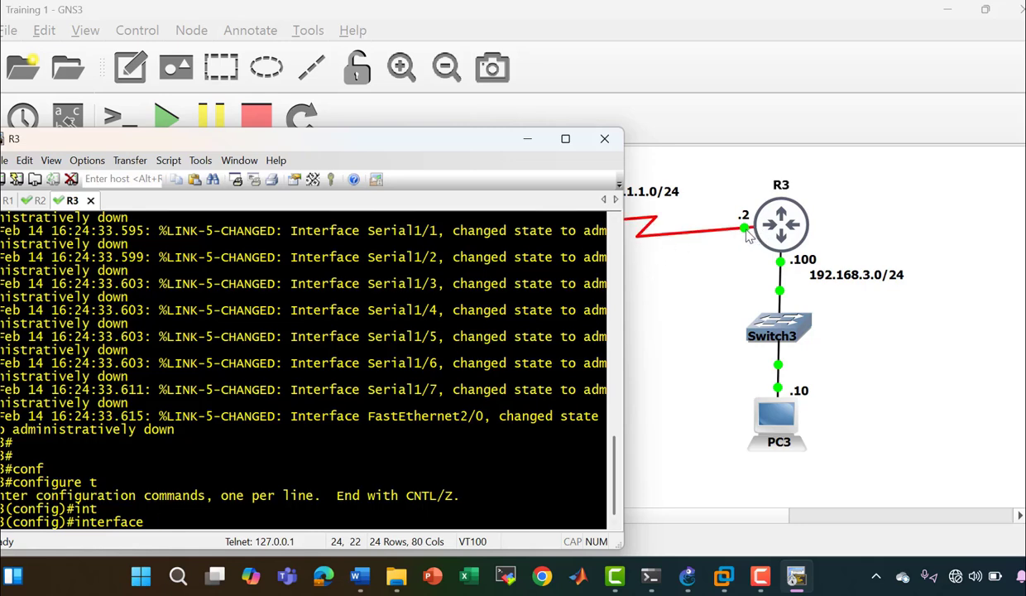
text(s1/1)
key(Return)
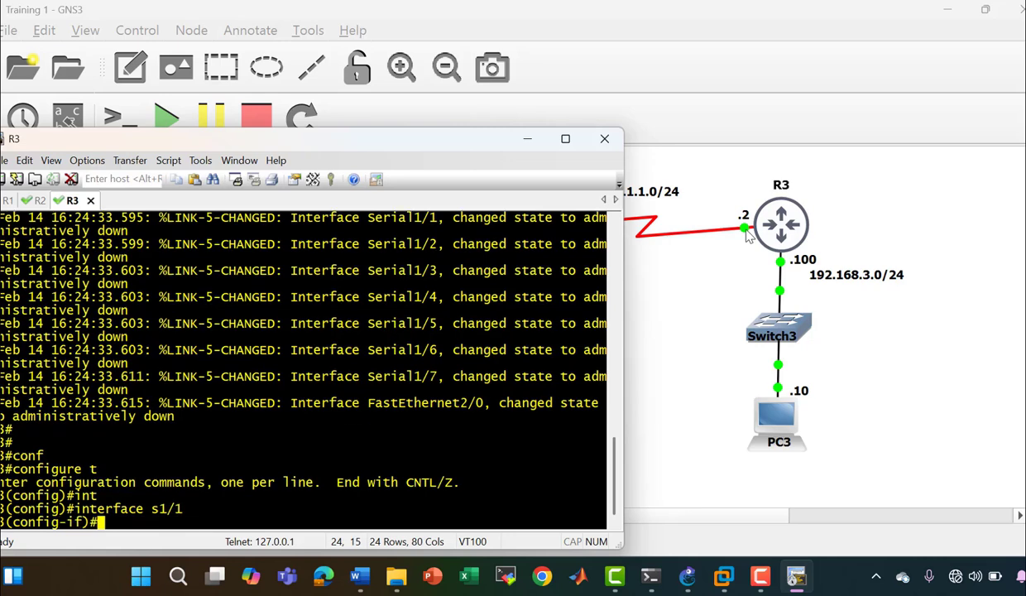
text(ip add 20.1.1)
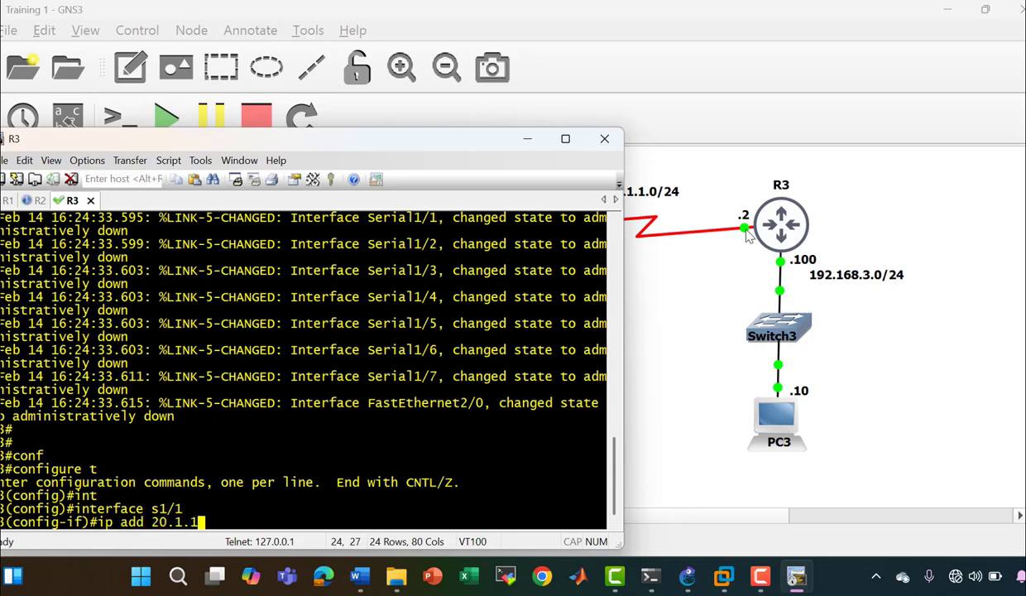
text(.1 255.255.255.0)
key(Return)
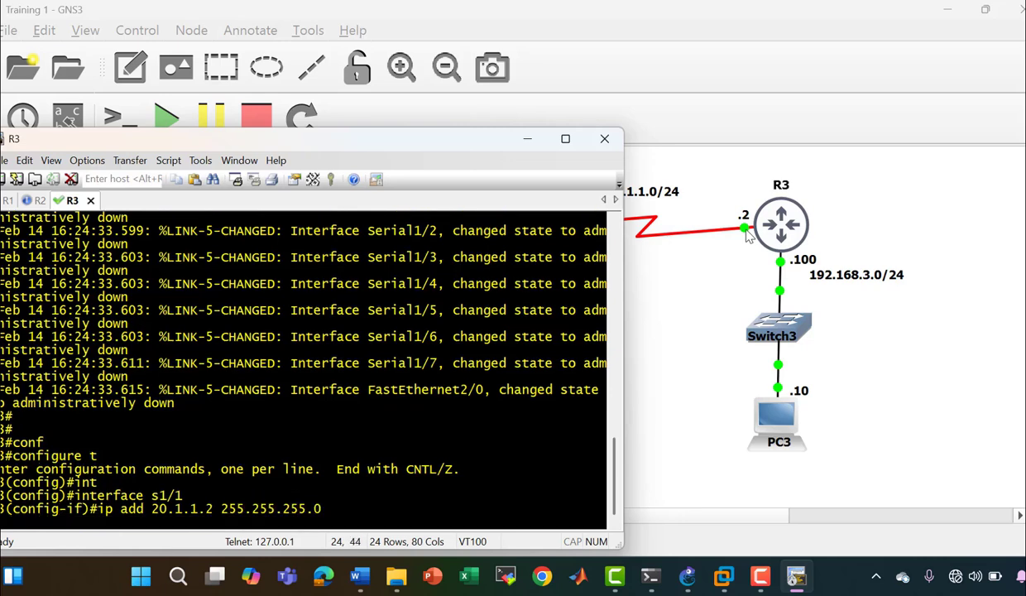
Enable R3's interface s1/1 with no shutdown and exit its interface configuration
text(no sh)
key(Tab)
key(Return)
text(exit)
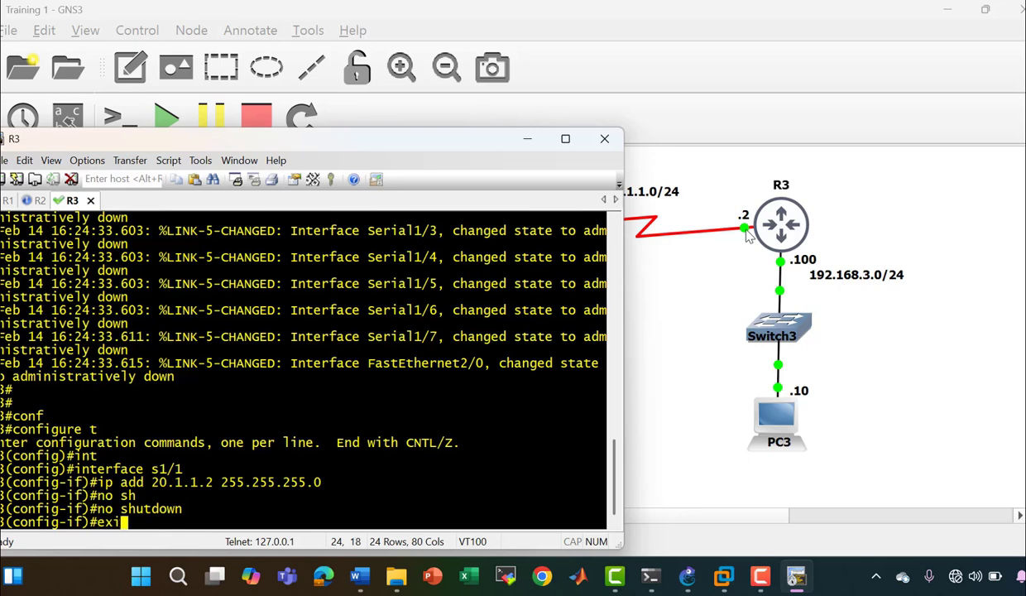
key(Return)
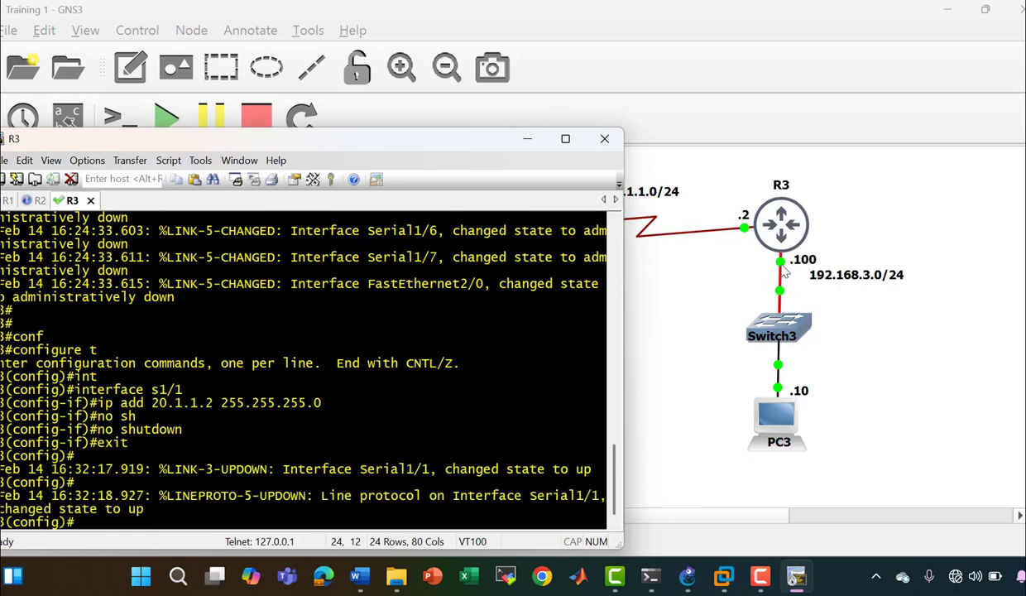
Check in the topology which R3 port links to Switch3, then enter configuration of R3's interface f0/0
click(742, 290)
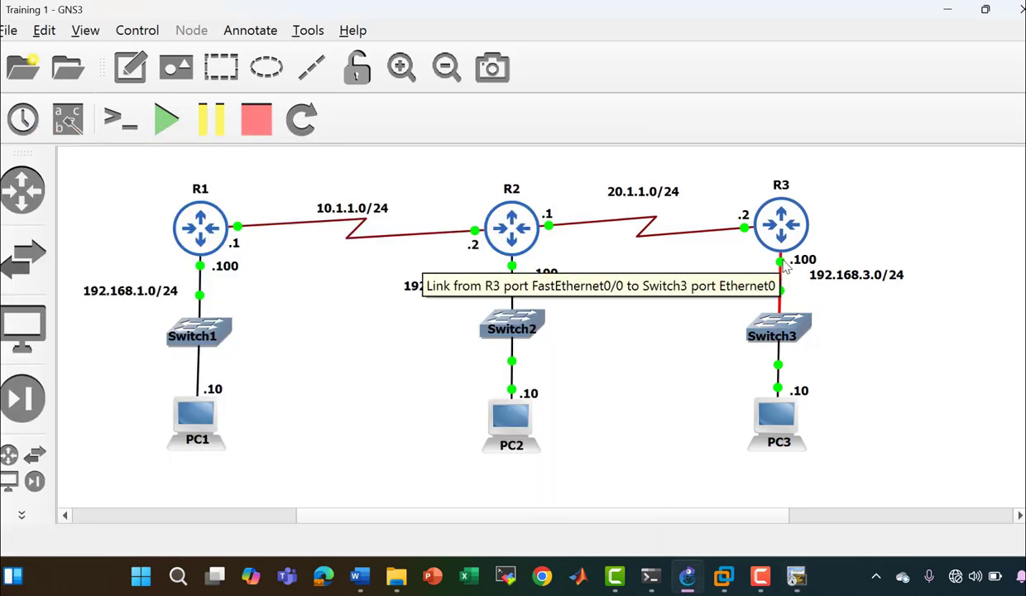
click(797, 575)
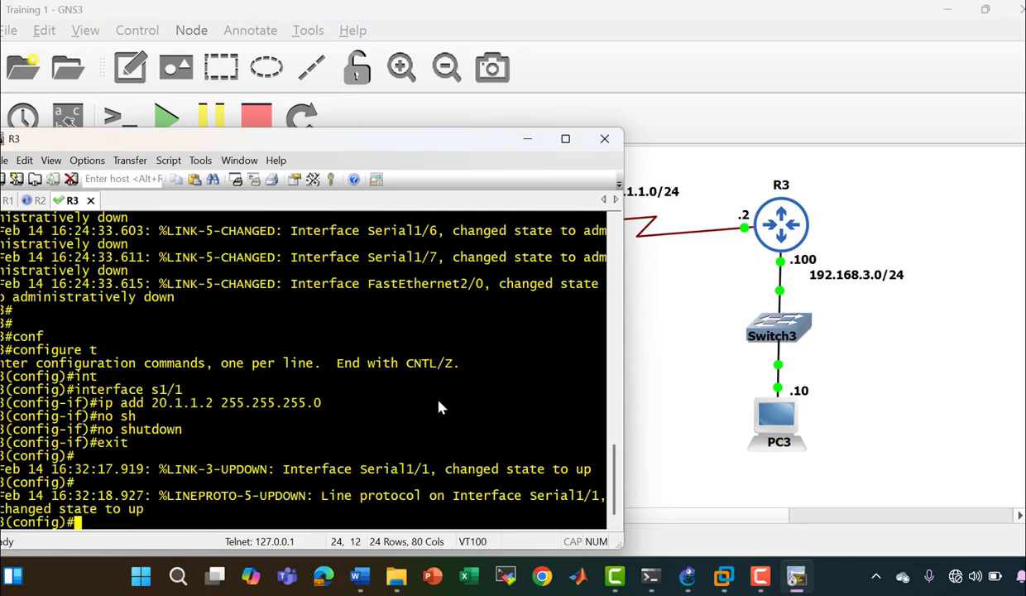
text(int)
key(Tab)
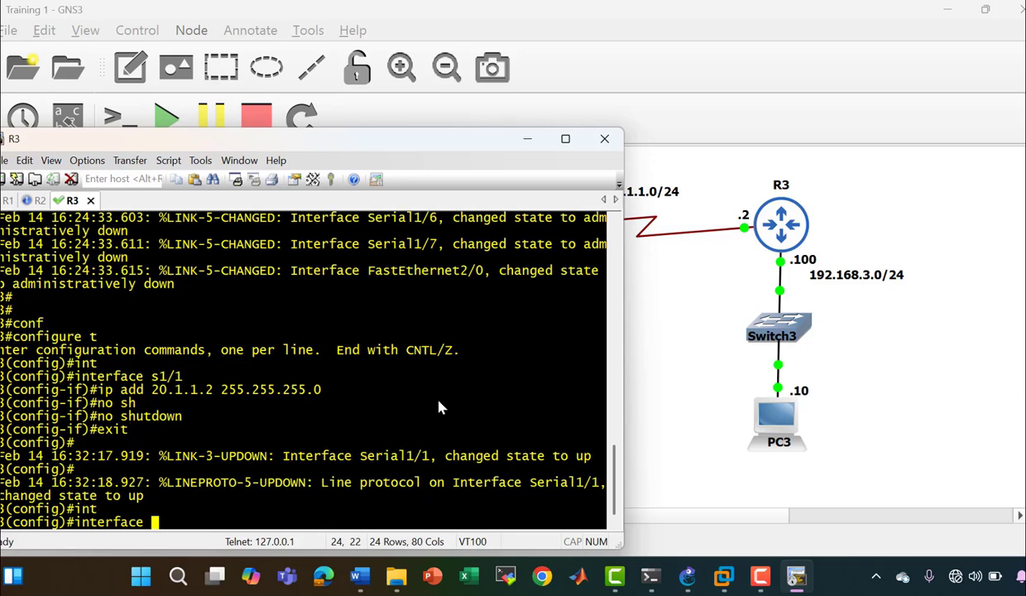
text(f)
text(0/0)
key(Return)
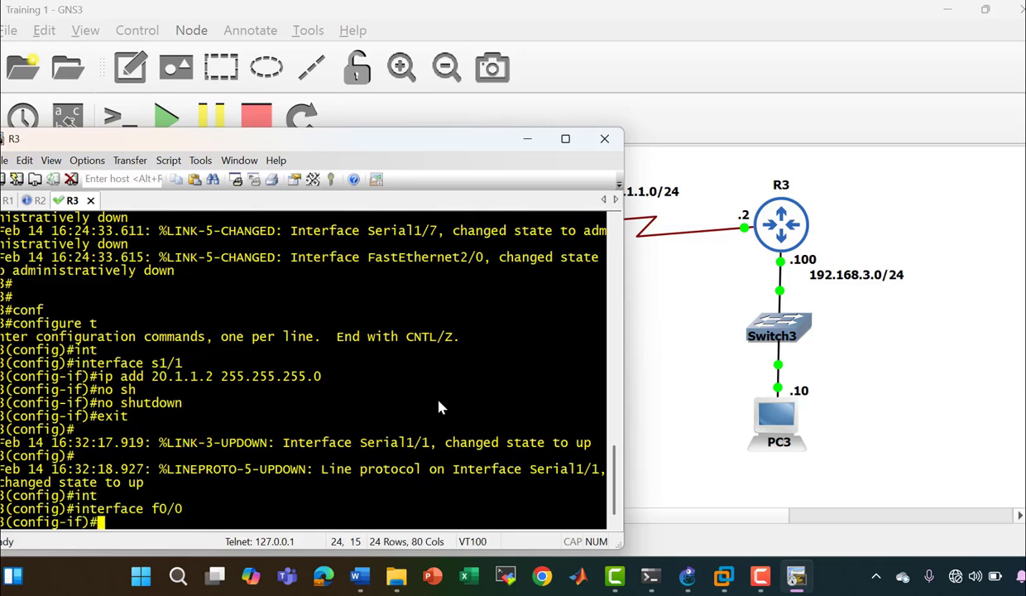
Assign IP address 192.168.3.100 with mask 255.255.255.0 to R3's interface f0/0
text(ip add 192.168.)
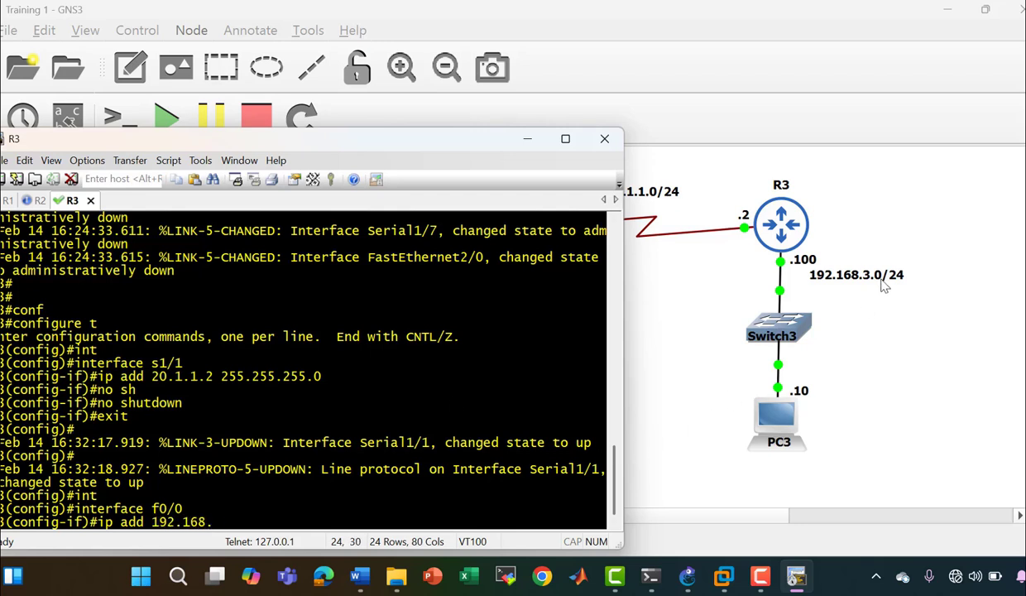
text(3.100 255.2)
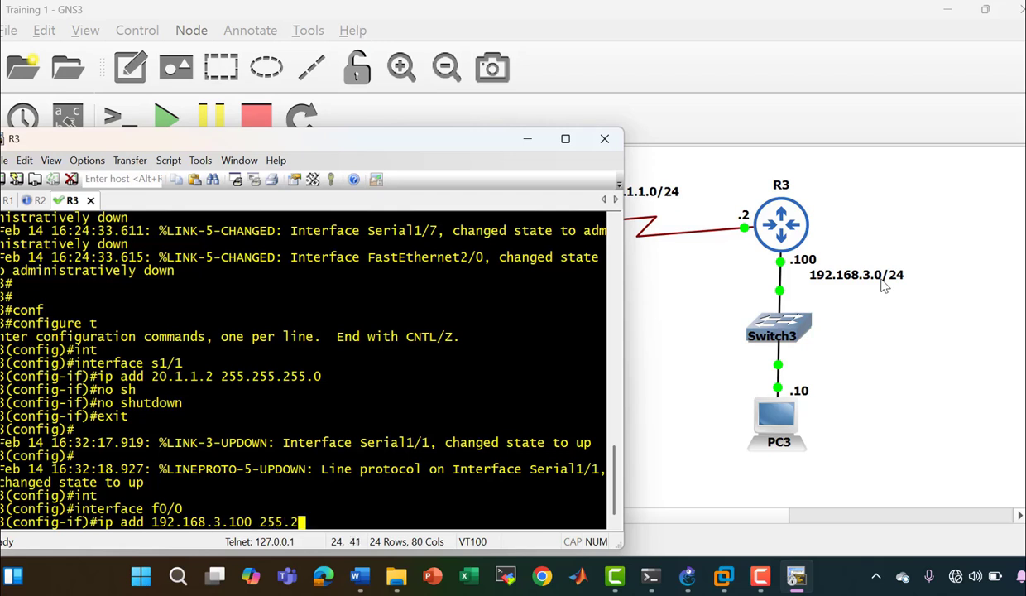
text(55.255.)
text(0)
key(Return)
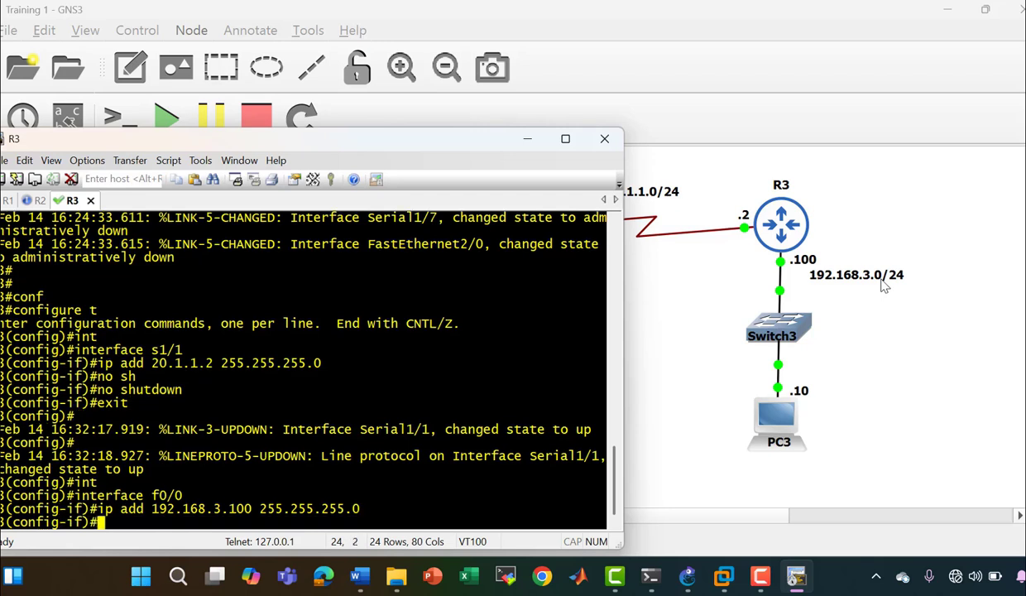
Enable R3's interface f0/0 with no shutdown and exit its interface configuration
text(no sh)
key(Tab)
key(Return)
text(exit)
key(Return)
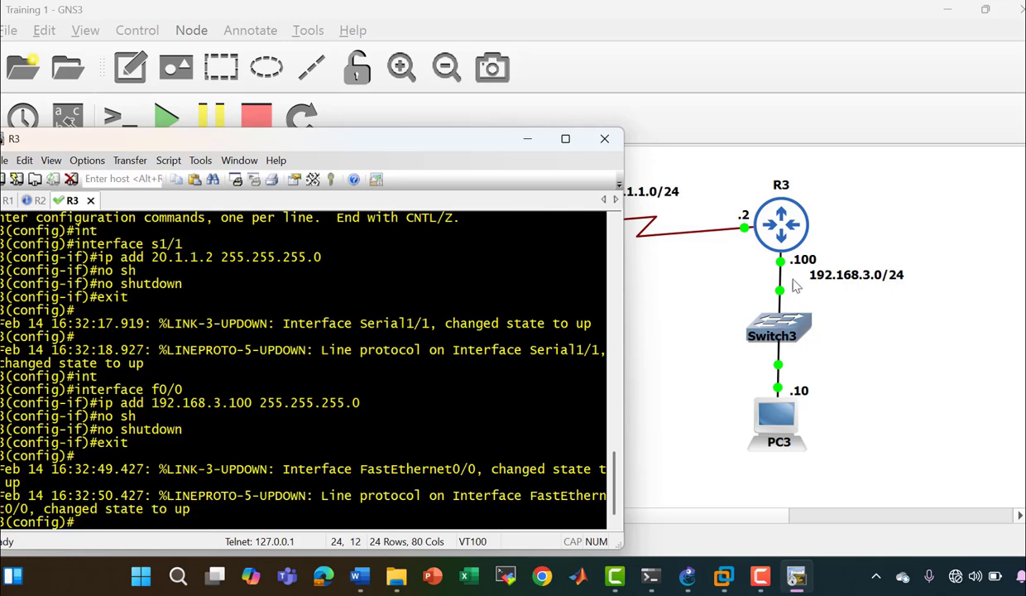
Move the console window clear of R1 in the topology and leave configuration mode in R1's console with end
drag(449, 144, 632, 517)
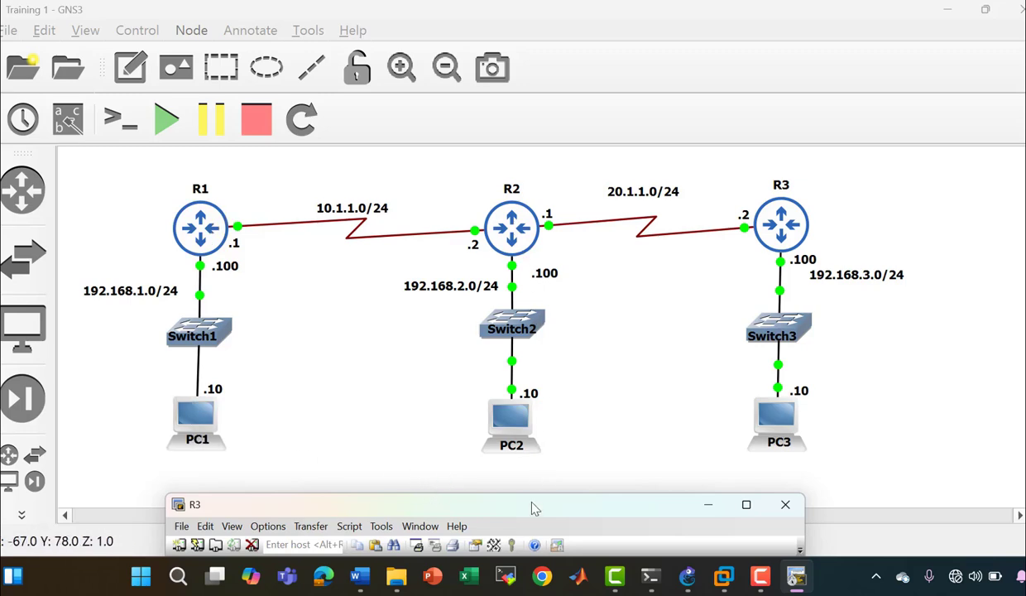
drag(531, 507, 876, 140)
click(521, 200)
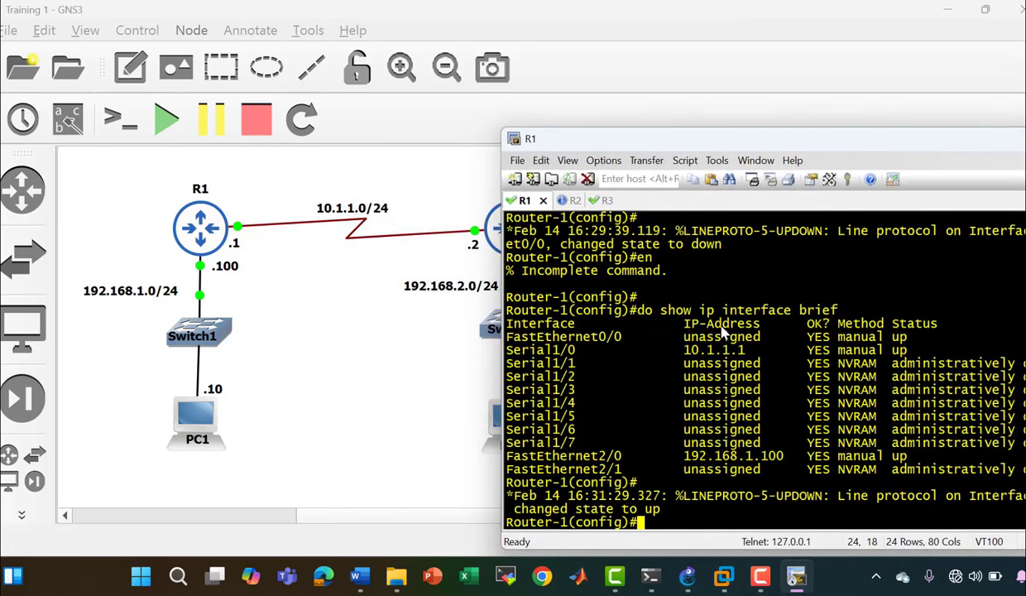
text(end)
key(Return)
text(show )
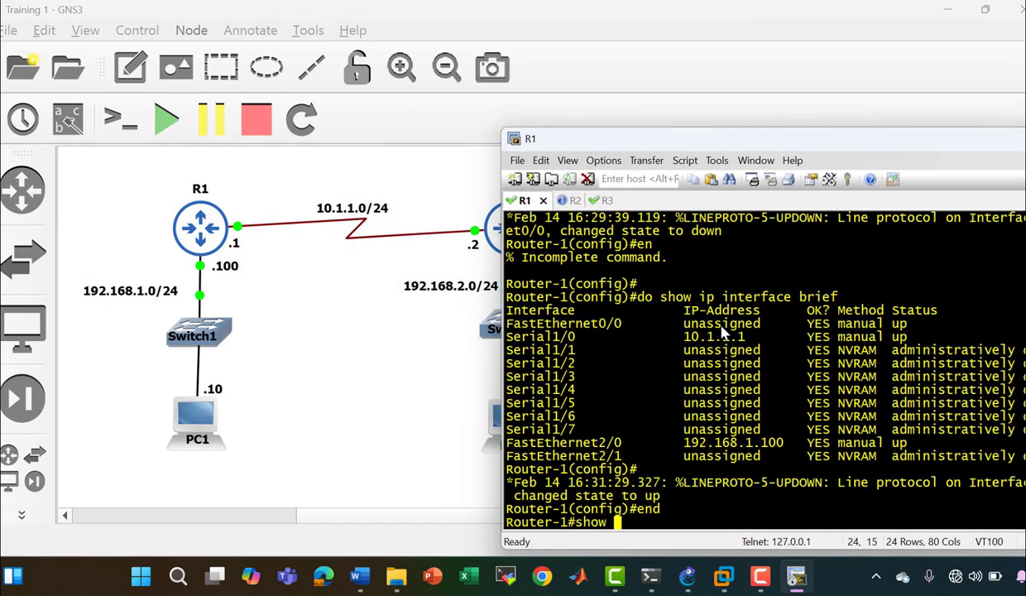
text(ip int)
key(Tab)
text(b)
key(Tab)
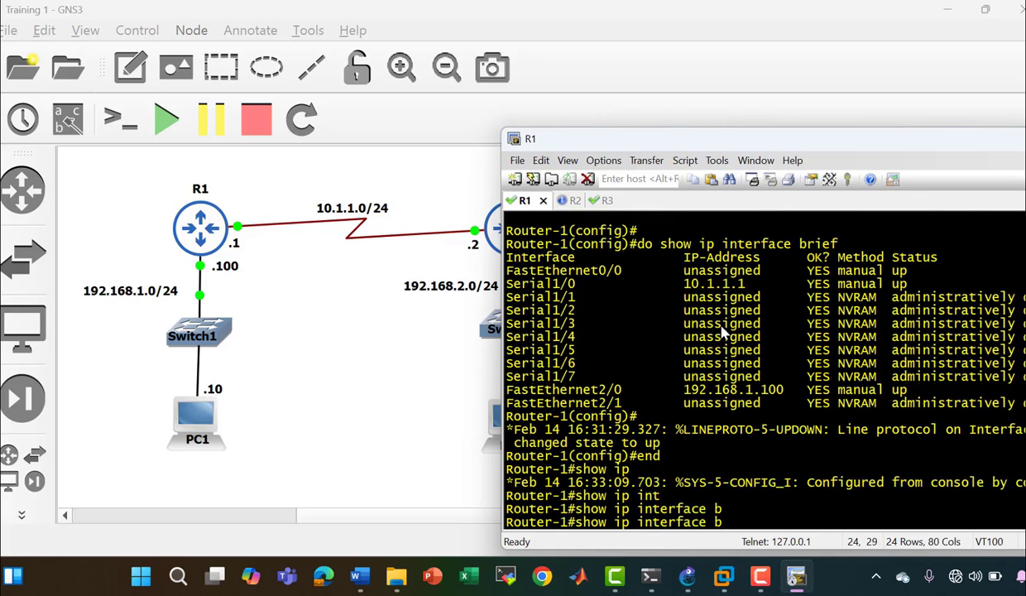
key(BackSpace)
key(BackSpace)
key(BackSpace)
key(BackSpace)
key(BackSpace)
key(BackSpace)
key(BackSpace)
key(BackSpace)
key(BackSpace)
key(BackSpace)
key(BackSpace)
key(BackSpace)
key(BackSpace)
key(BackSpace)
key(BackSpace)
key(BackSpace)
key(BackSpace)
key(BackSpace)
key(BackSpace)
Display R1's routing table with show ip route and examine its entries for RIP routes
text(show i)
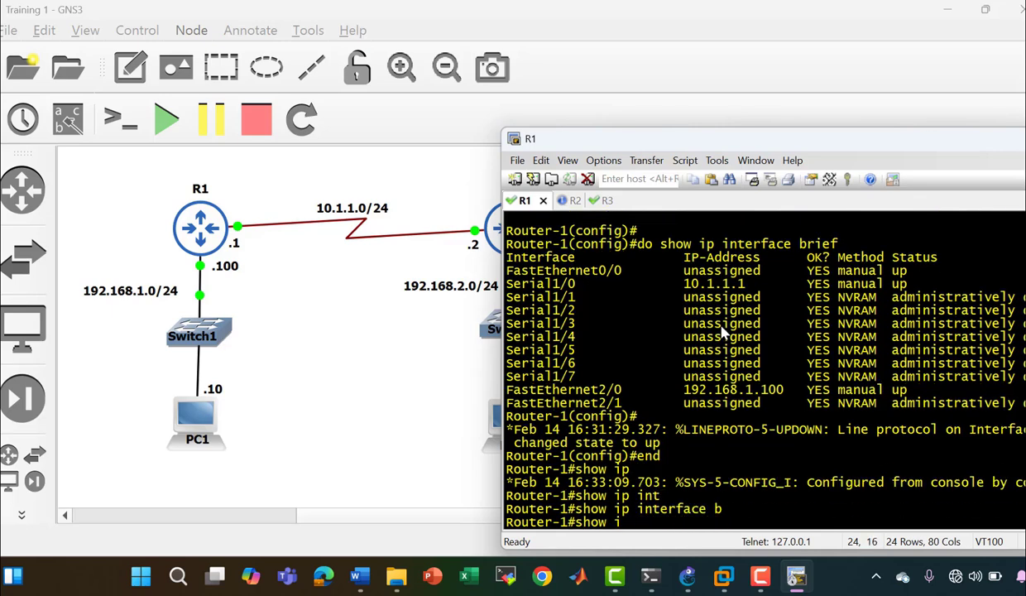
text(p rou)
key(Tab)
key(Return)
key(Return)
key(Return)
key(Return)
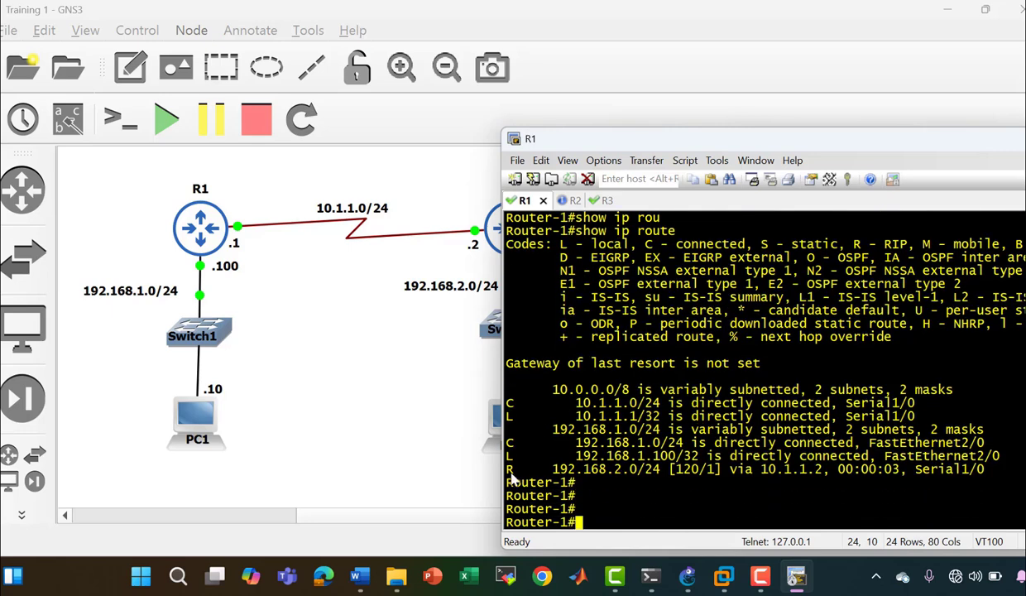
drag(502, 469, 650, 470)
click(649, 478)
Enter global configuration mode on R1 with configure t
text(conf)
key(Tab)
text(t)
key(Return)
text(int)
key(Tab)
key(BackSpace)
key(BackSpace)
key(BackSpace)
key(BackSpace)
key(BackSpace)
key(BackSpace)
key(BackSpace)
key(BackSpace)
key(BackSpace)
key(BackSpace)
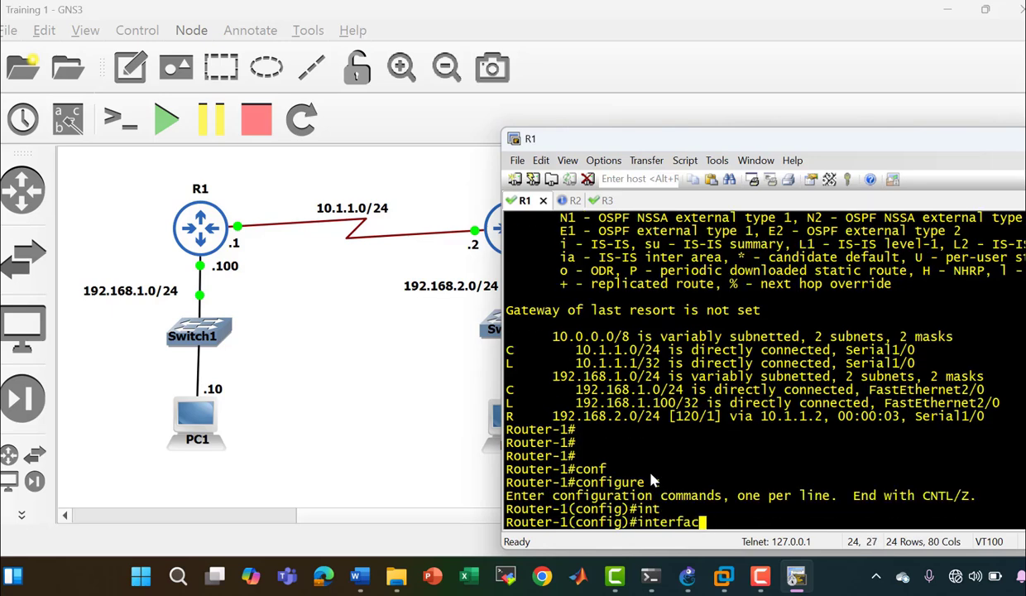
Remove the RIP routing process from R1 with no router rip
text(no router eri)
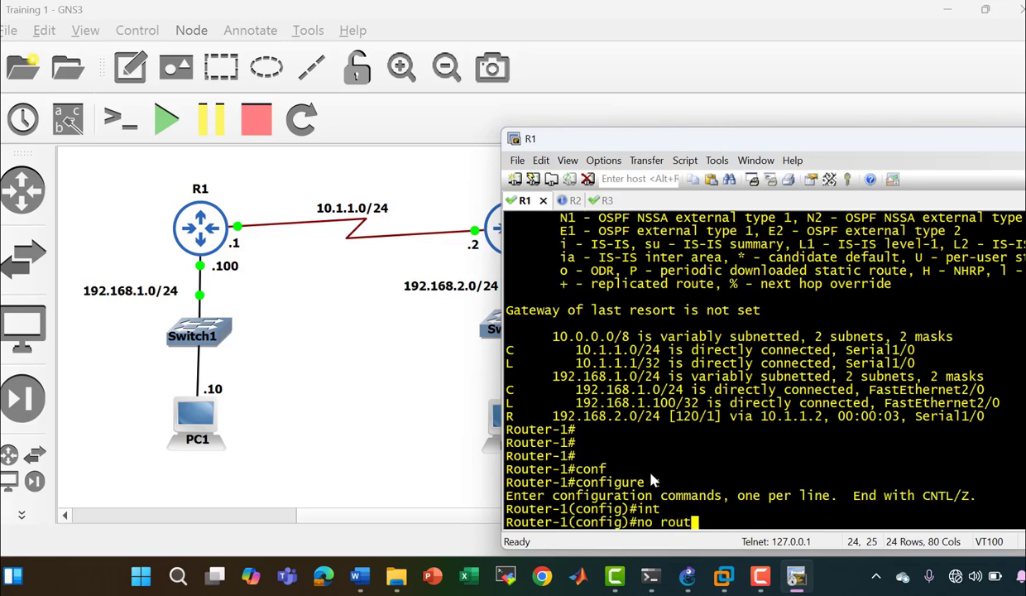
key(BackSpace)
key(BackSpace)
key(BackSpace)
text(rip)
key(Return)
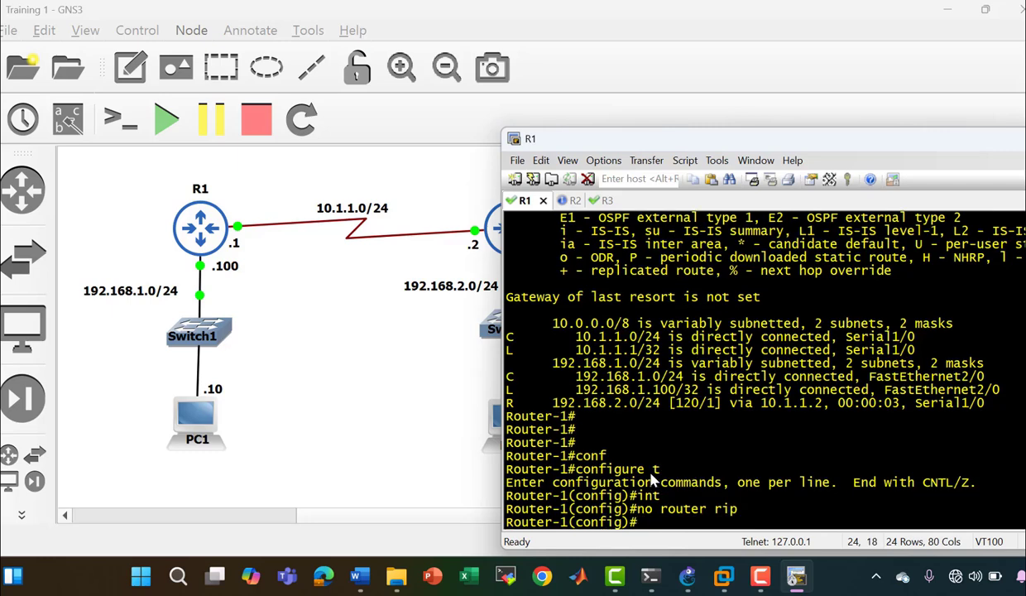
Copy the no router rip command from R1's console and run it on R2 to remove RIP there
drag(738, 508, 626, 504)
key(ctrl+c)
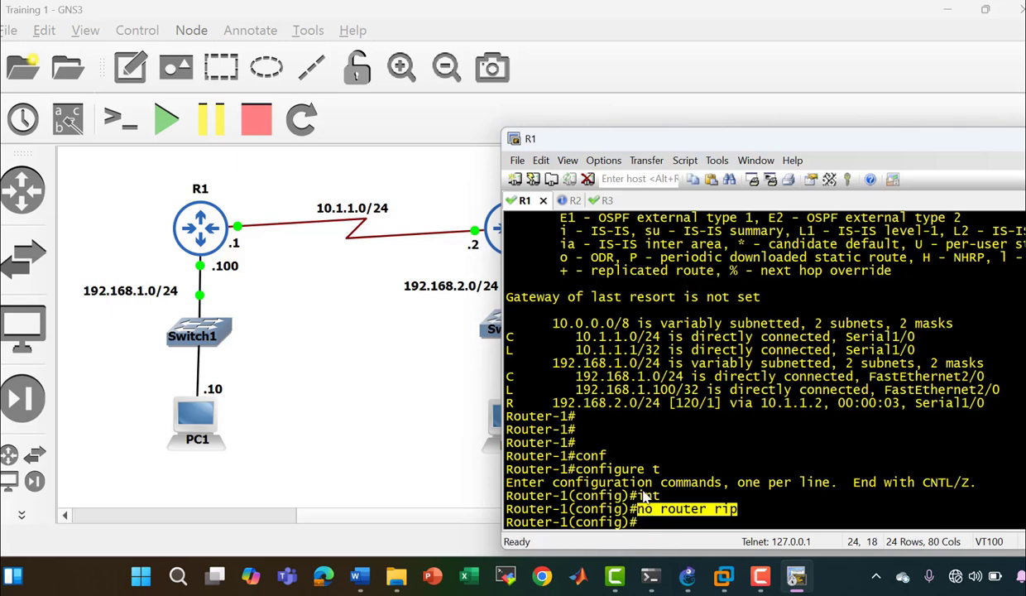
click(577, 201)
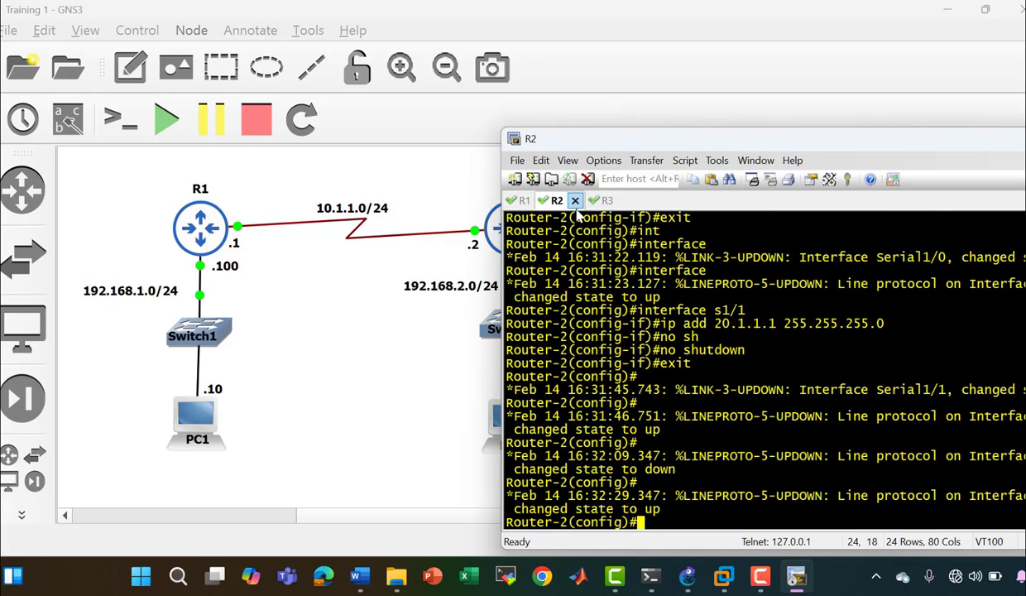
right_click(744, 386)
key(Return)
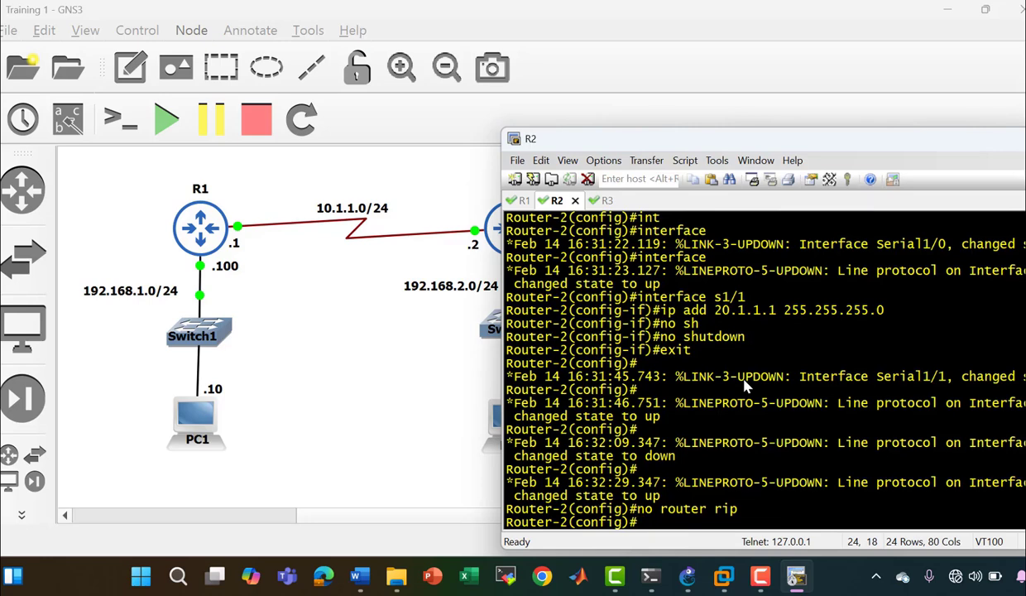
Display R2's routing table from configuration mode with do show ip route
text(do show ip rou)
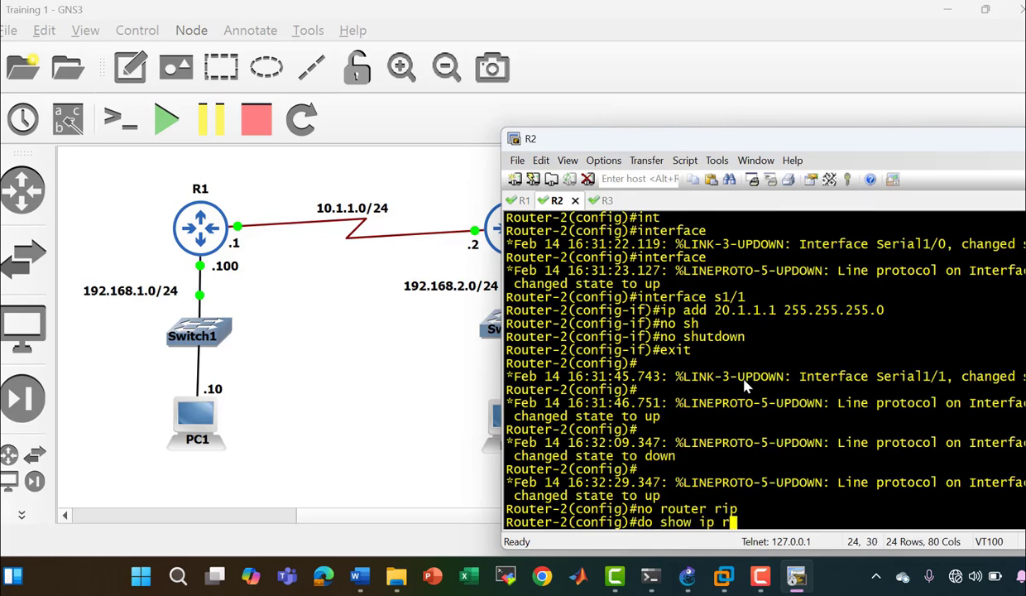
key(Tab)
key(Return)
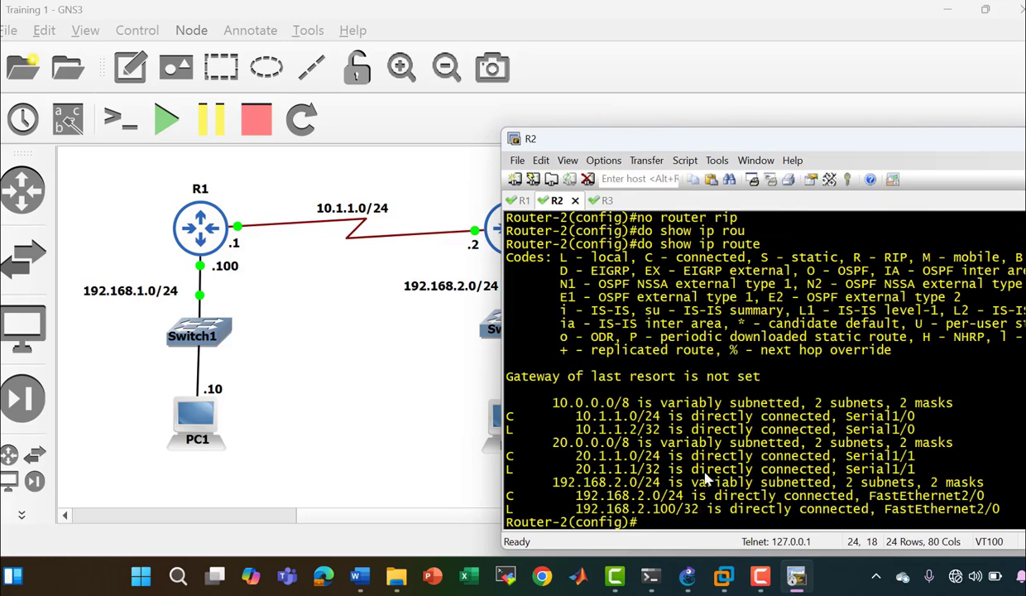